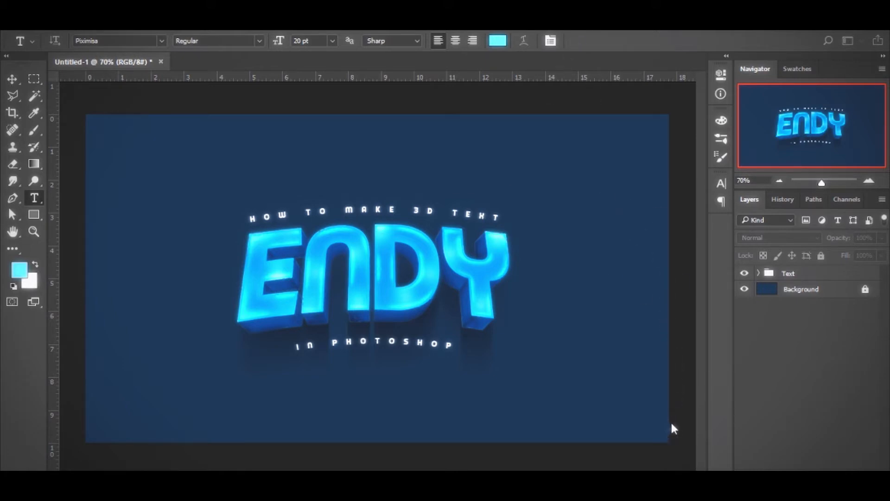
Step: Create a new blank document with a dark background using the last document settings
key("ctrl+alt+n")
key("z")
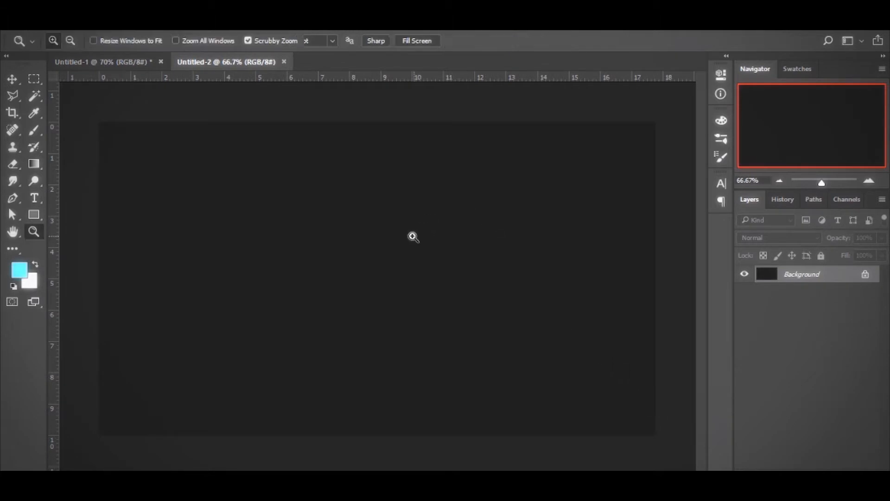
left_click_drag(400, 244, 381, 233)
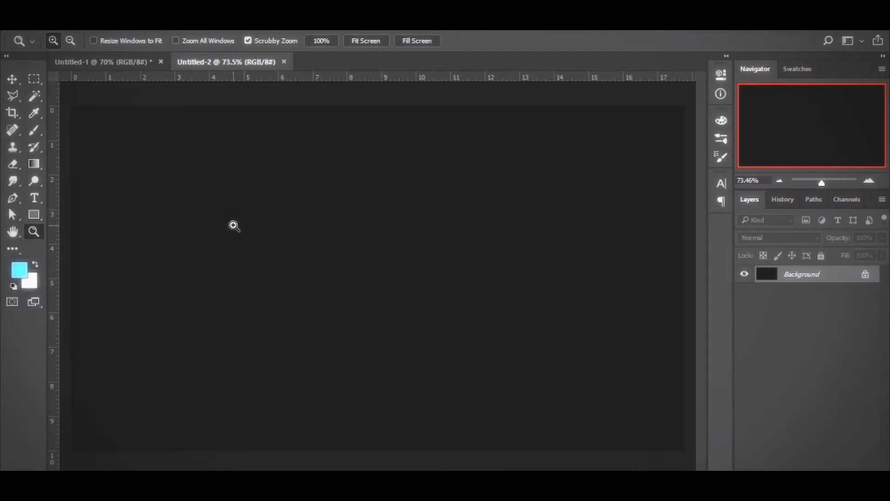
Step: Add the cyan text ENDY near the canvas's upper centre at 20 pt and select all of it
key("t")
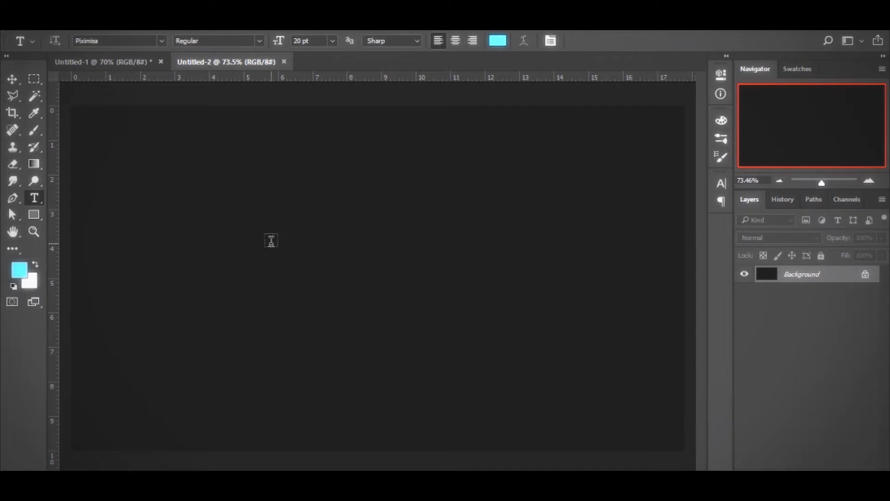
left_click(278, 242)
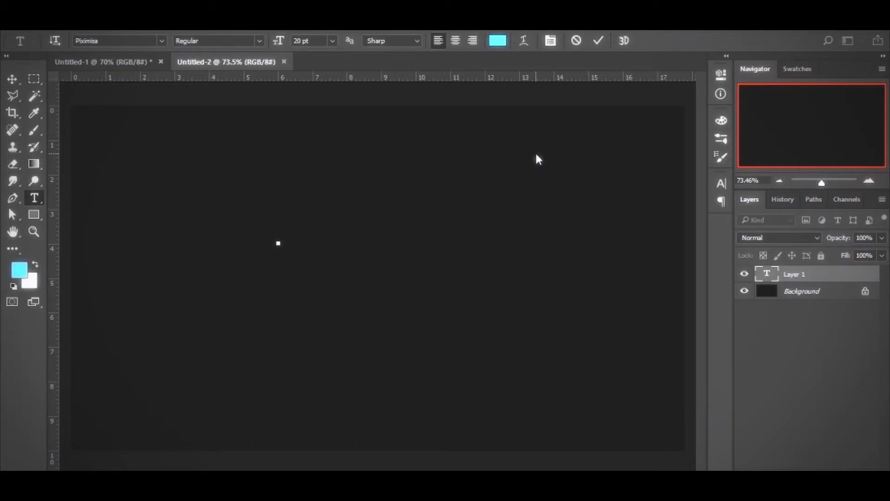
type("ENDY")
key("ctrl+a")
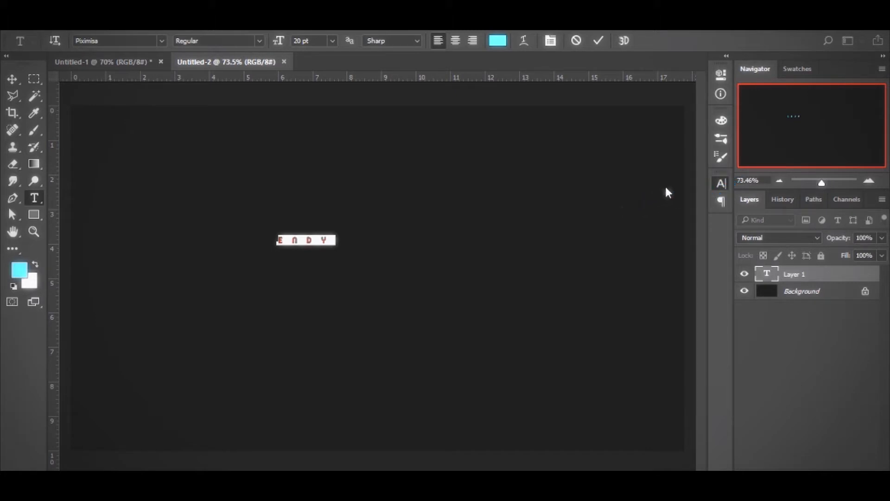
Step: Browse the fonts for the selected ENDY text, keep Piximisa Regular, and commit the text
left_click(166, 39)
left_click(158, 43)
left_click(164, 38)
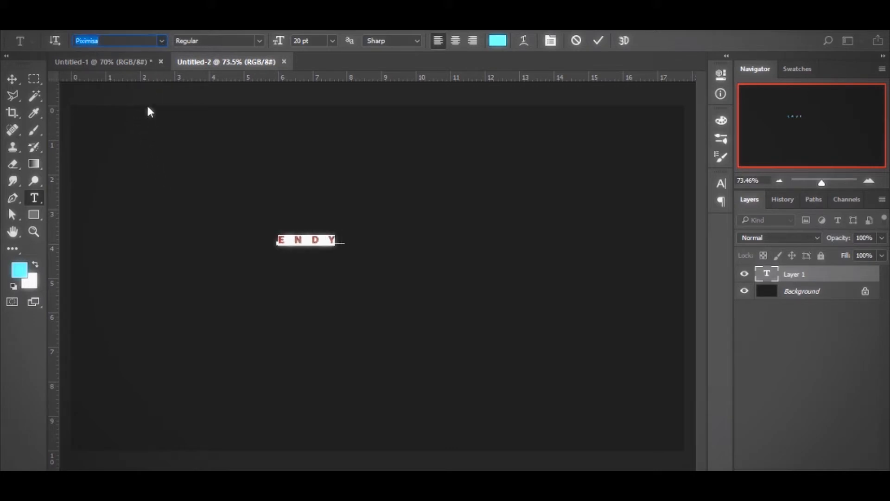
left_click(163, 41)
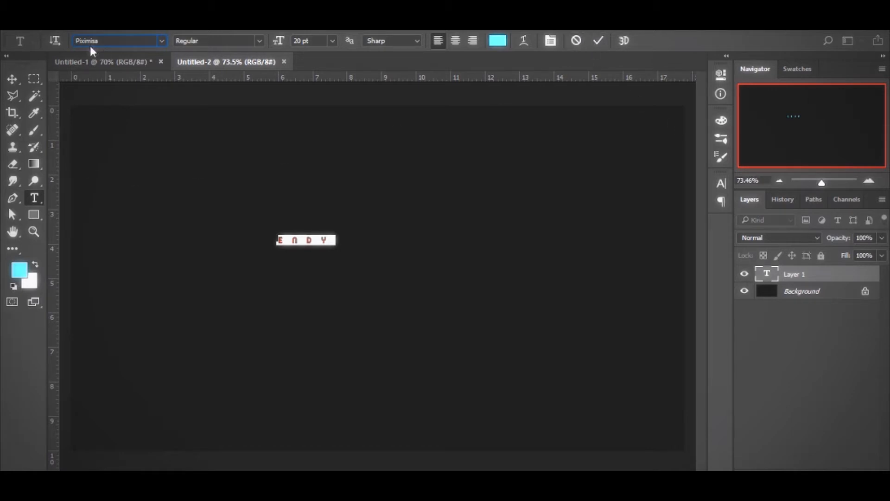
left_click(603, 41)
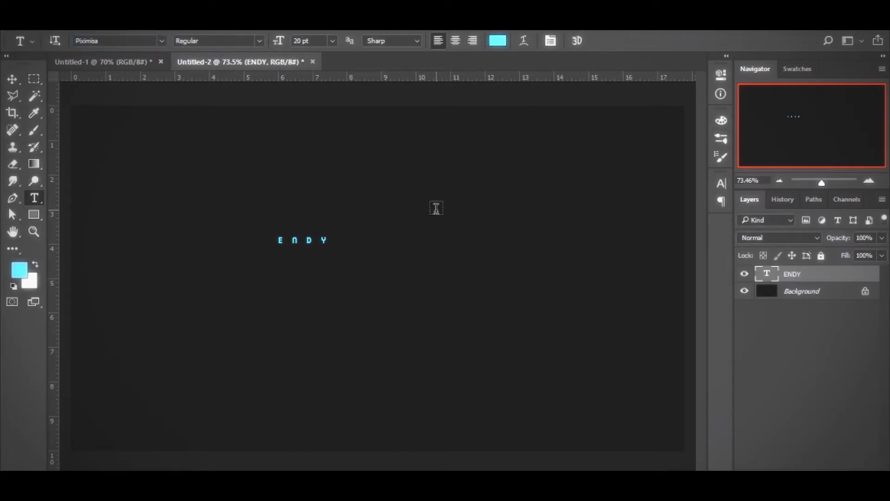
Step: Align the ENDY text to the horizontal and vertical centre of the canvas, then clear the selection
key("v")
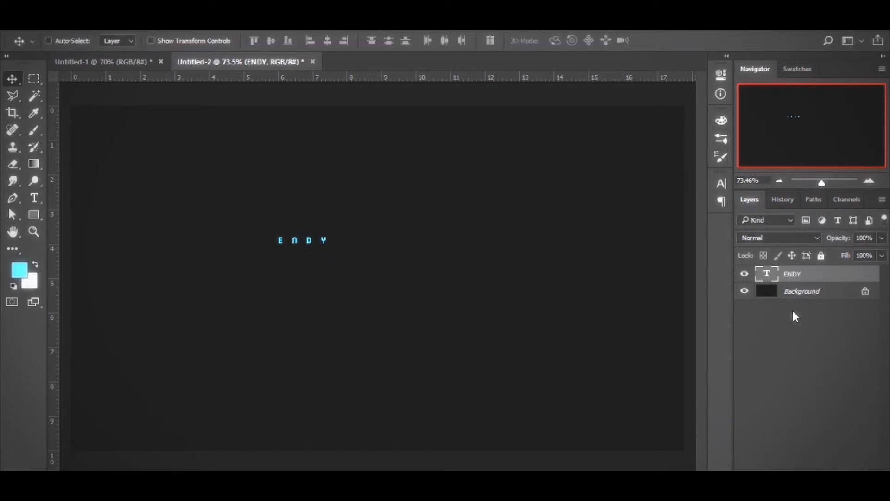
key("ctrl+a")
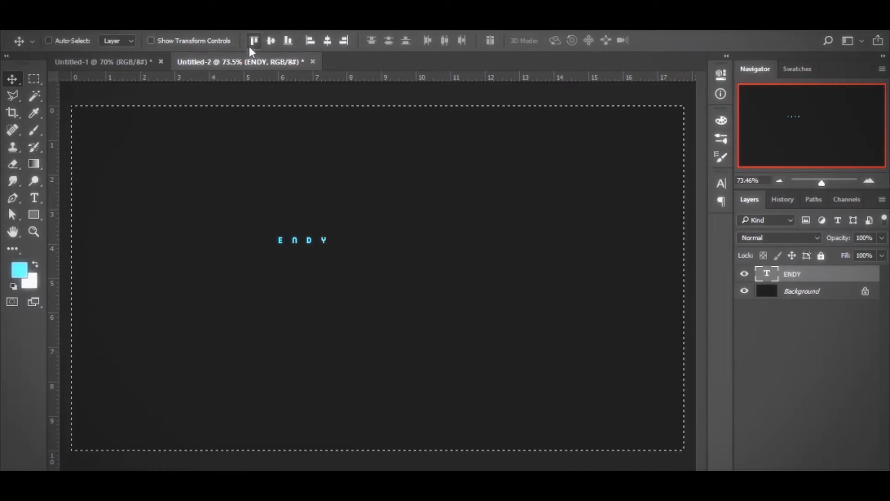
left_click(327, 41)
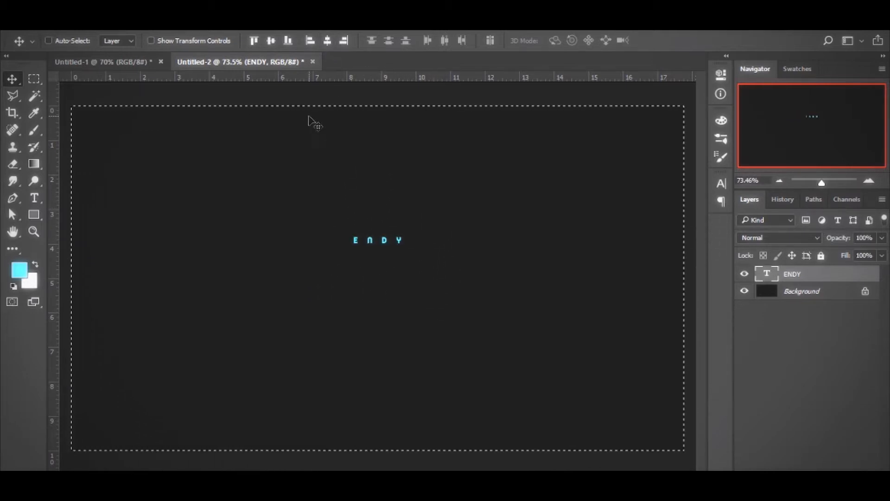
left_click(272, 43)
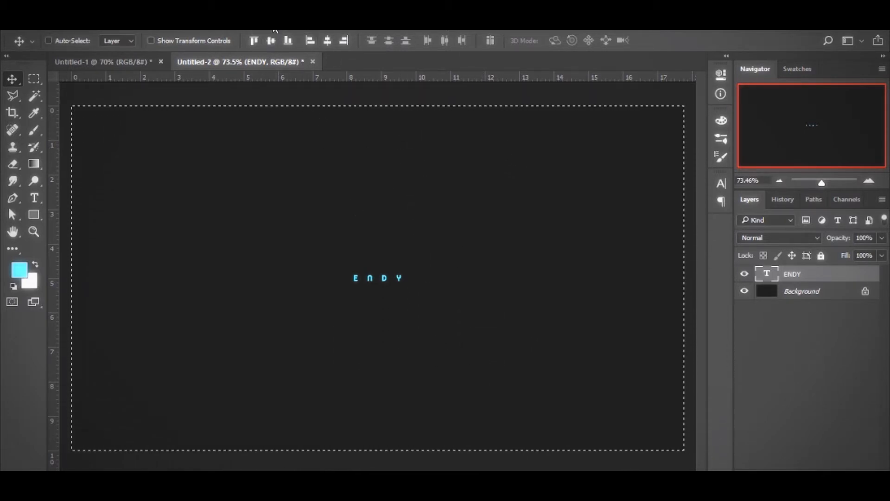
key("m")
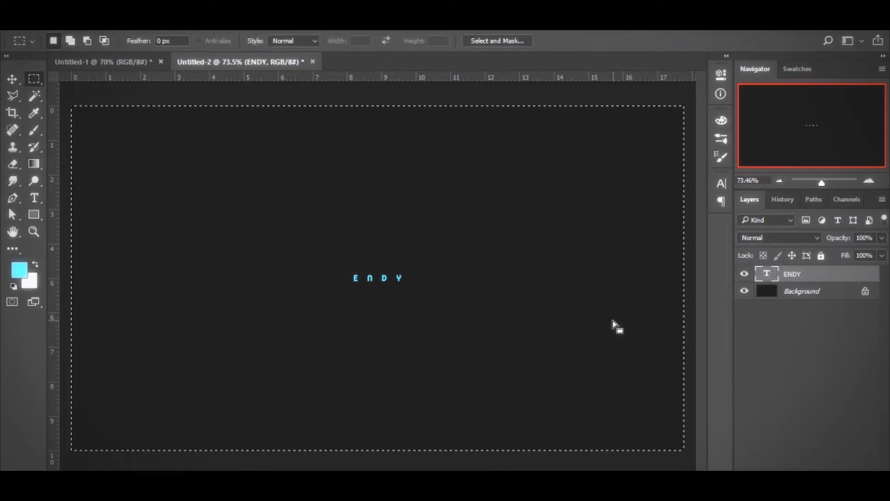
left_click(465, 253)
Step: Scale the ENDY text up proportionally from its centre to about 955% and apply the transform
key("v")
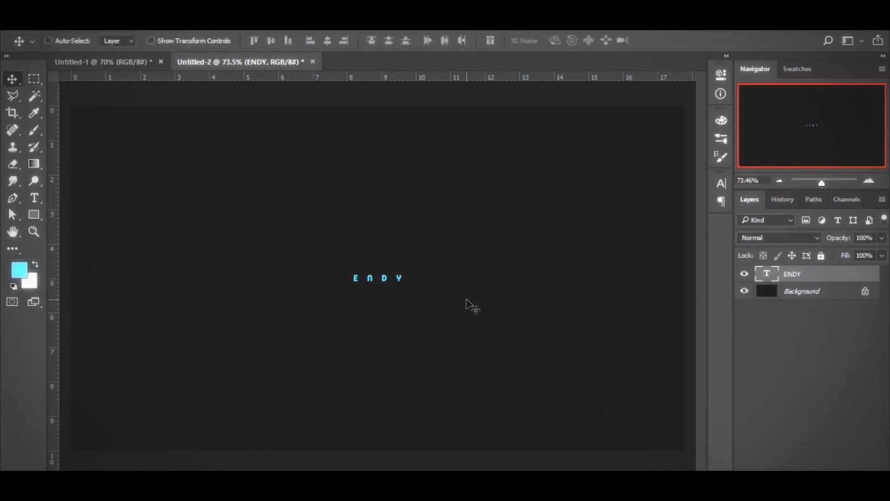
key("ctrl")
key("ctrl")
key("ctrl+t")
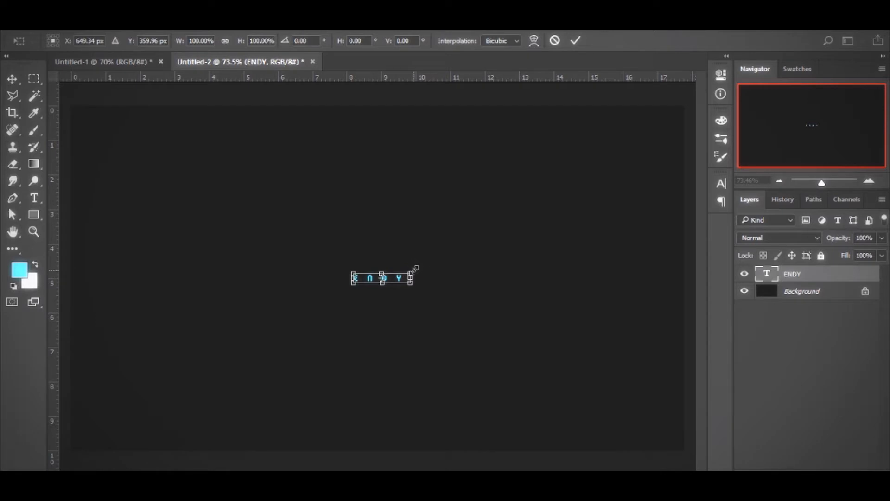
left_click_drag(409, 268, 648, 190)
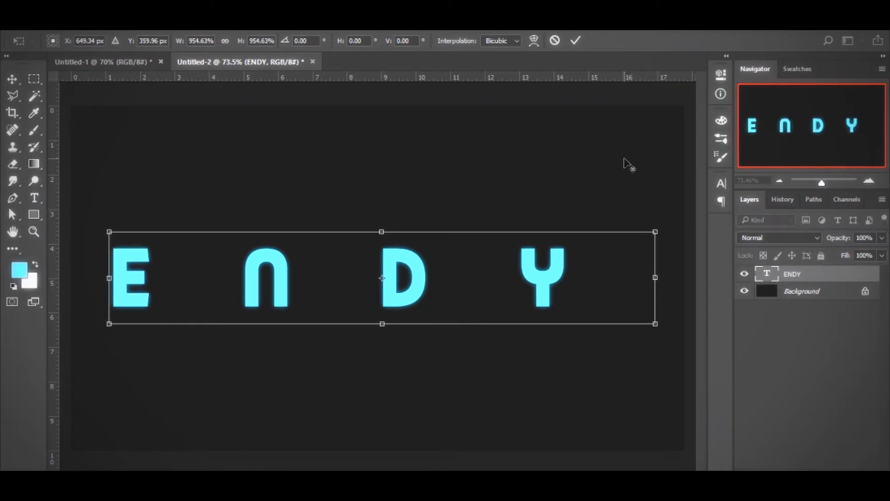
left_click(576, 40)
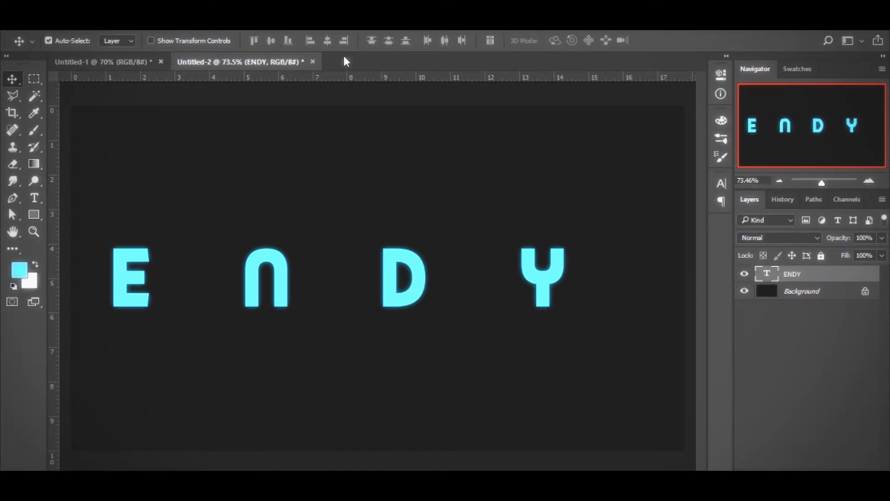
Step: Recentre the enlarged ENDY text horizontally on the canvas and deselect
key("ctrl+a")
left_click(328, 40)
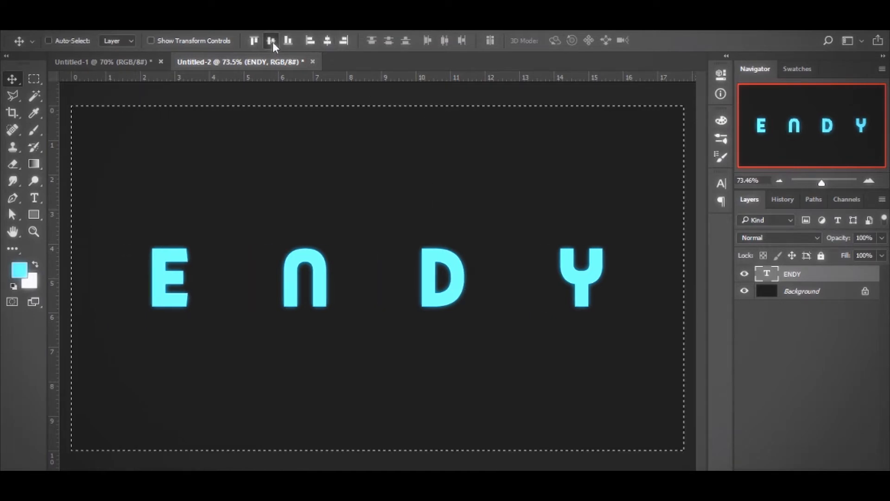
key("m")
key("ctrl+d")
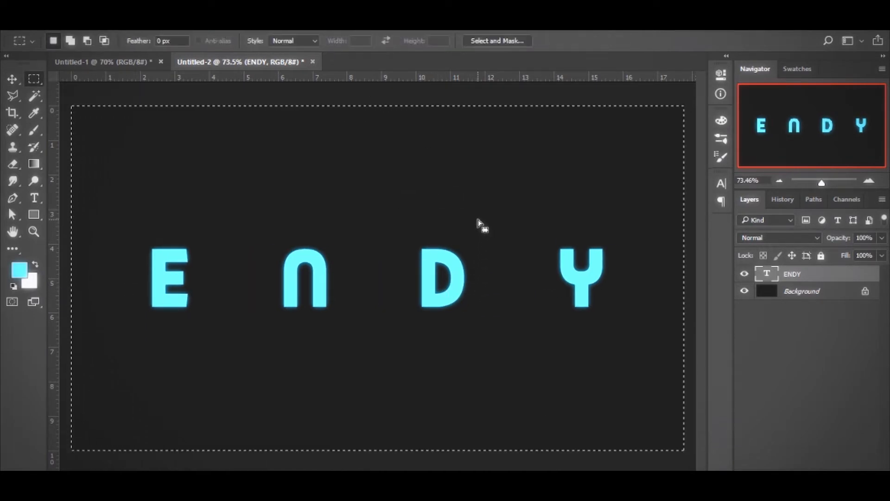
Step: Reduce the tracking of all the ENDY letters so they sit close together, and commit the text edit
key("t")
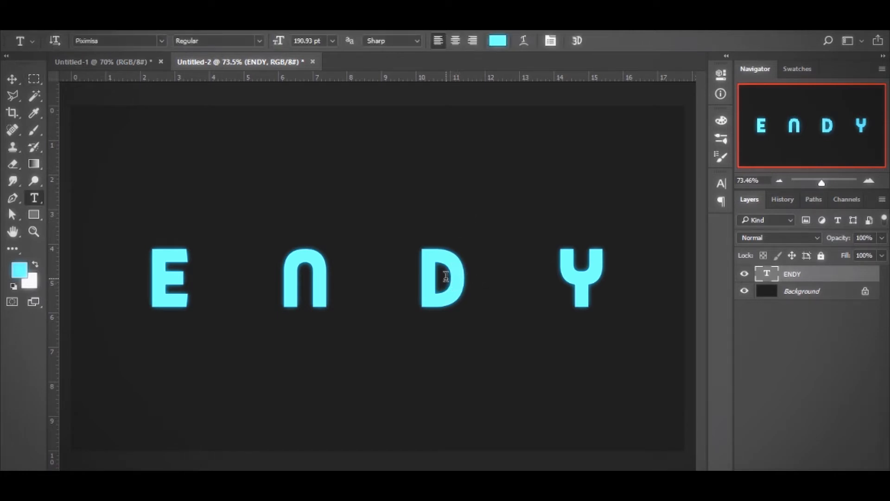
left_click(447, 276)
key("ctrl+a")
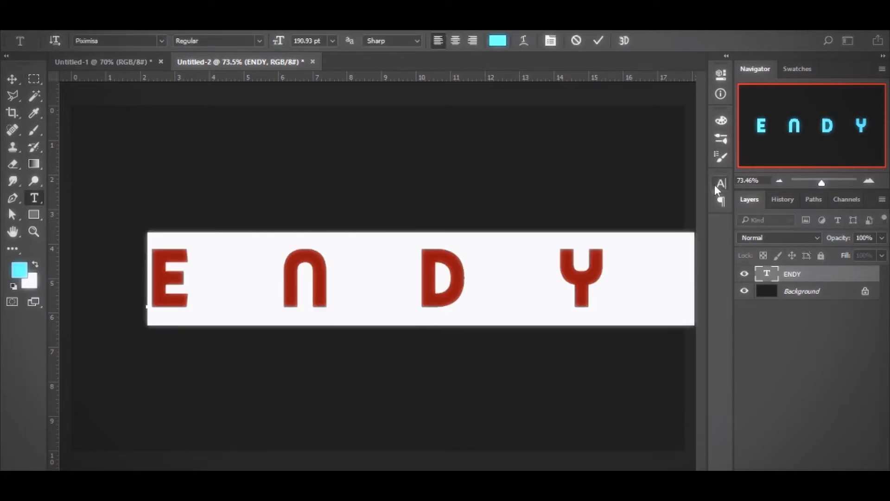
left_click(716, 185)
key("ctrl+shift+q")
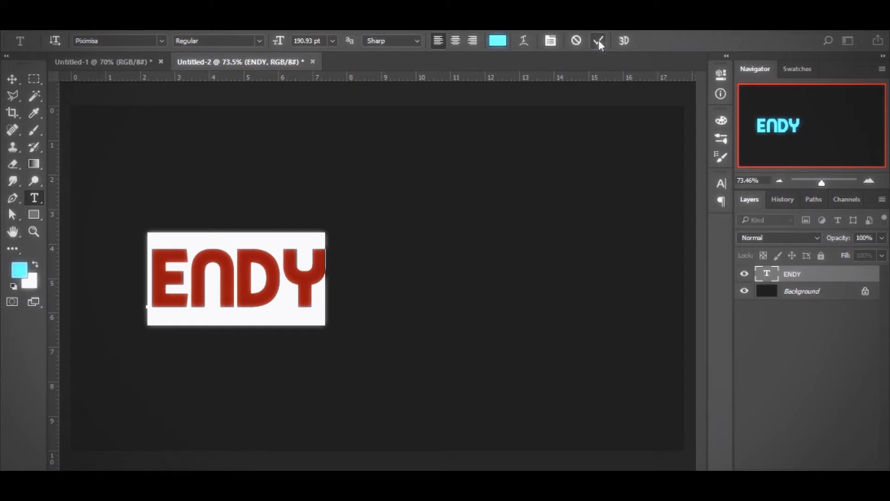
key("Return")
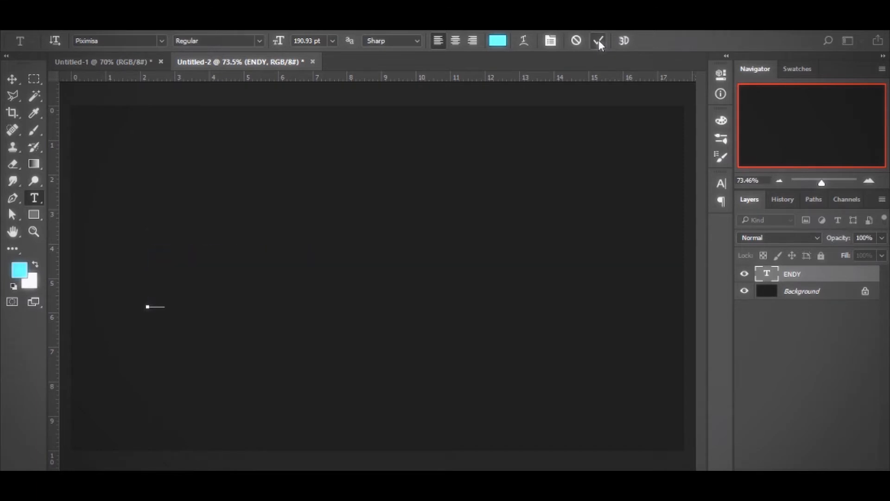
key("ctrl+z")
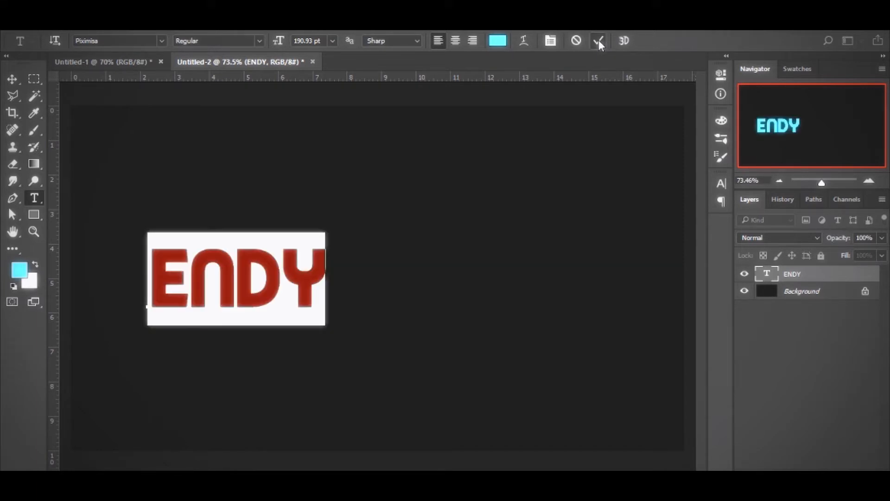
left_click(599, 40)
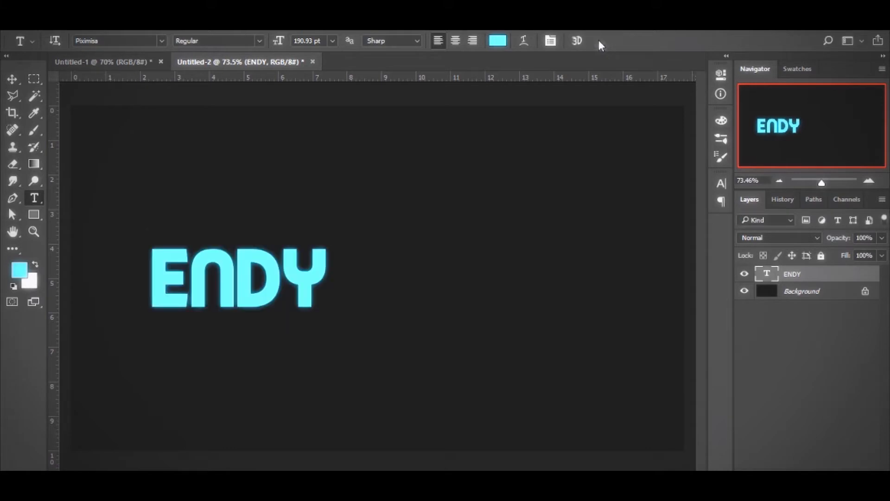
Step: Centre the tightly spaced ENDY text on the canvas, deselect, and move it about 47 px straight up
key("v")
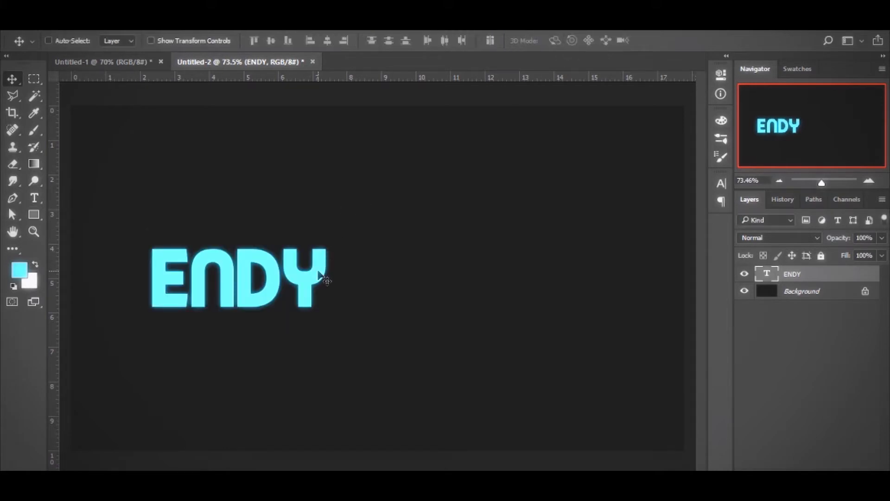
key("ctrl+a")
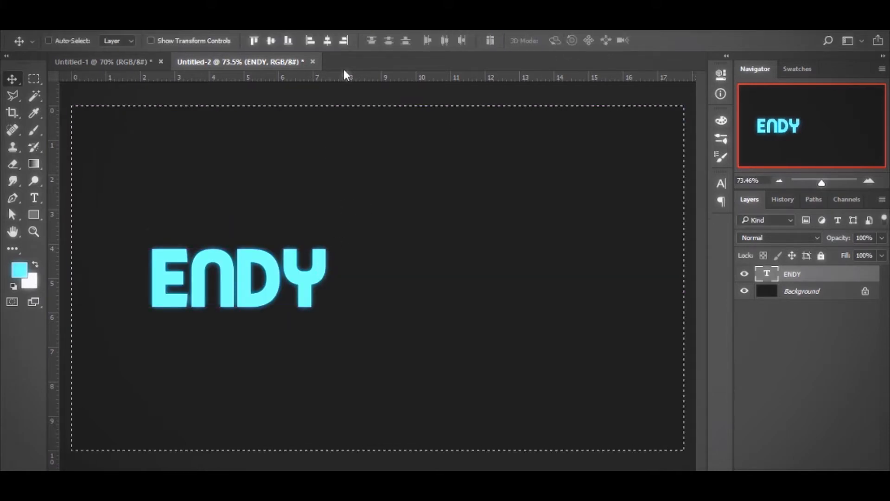
left_click(327, 44)
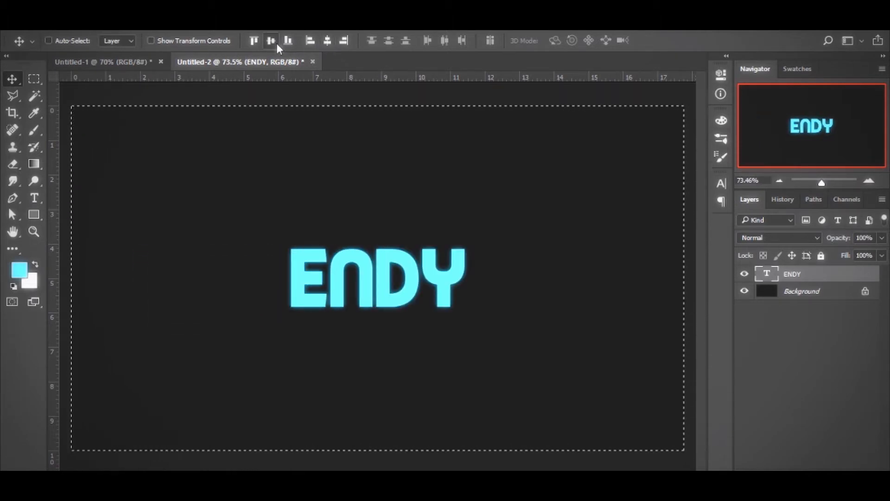
key("m")
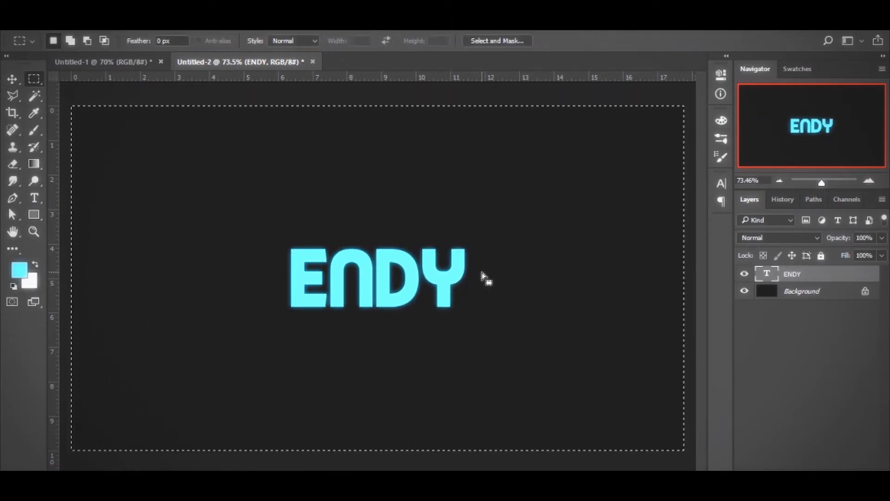
key("ctrl+d")
key("v")
left_click_drag(429, 277, 431, 255)
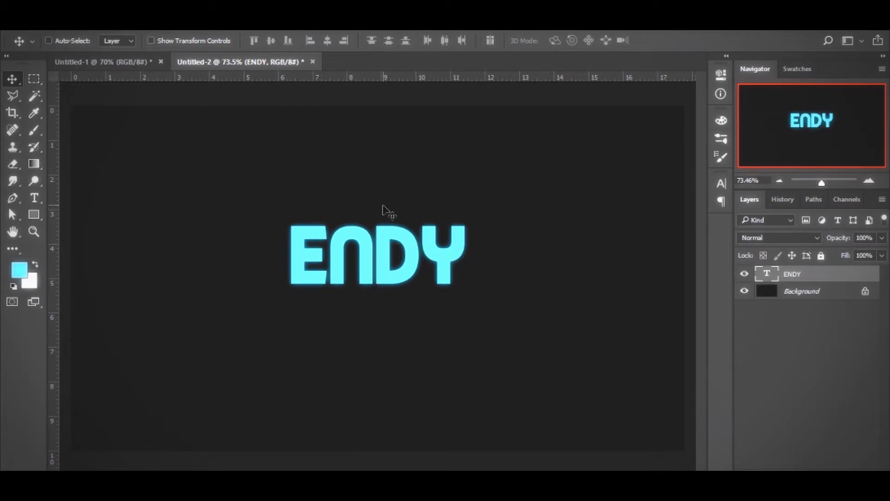
Step: Scale the ENDY text proportionally from its centre to about 189%, apply it, and shift the text slightly up
key("ctrl")
key("ctrl+t")
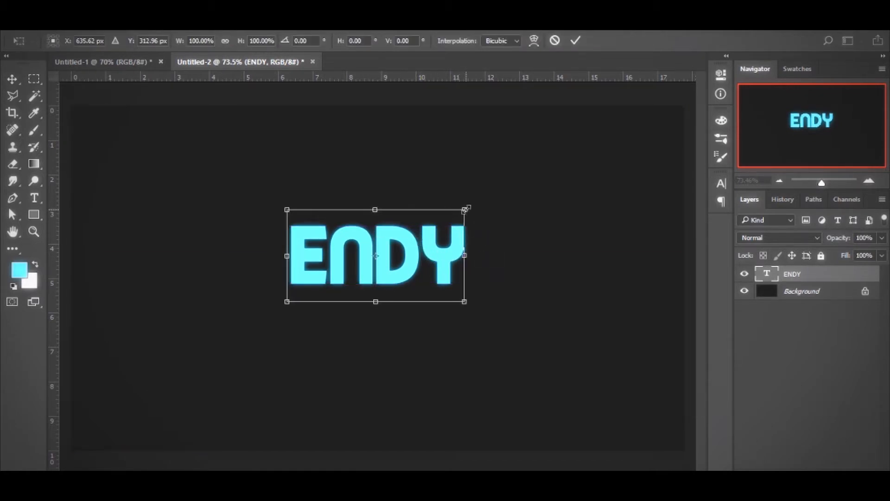
left_click_drag(464, 209, 543, 168)
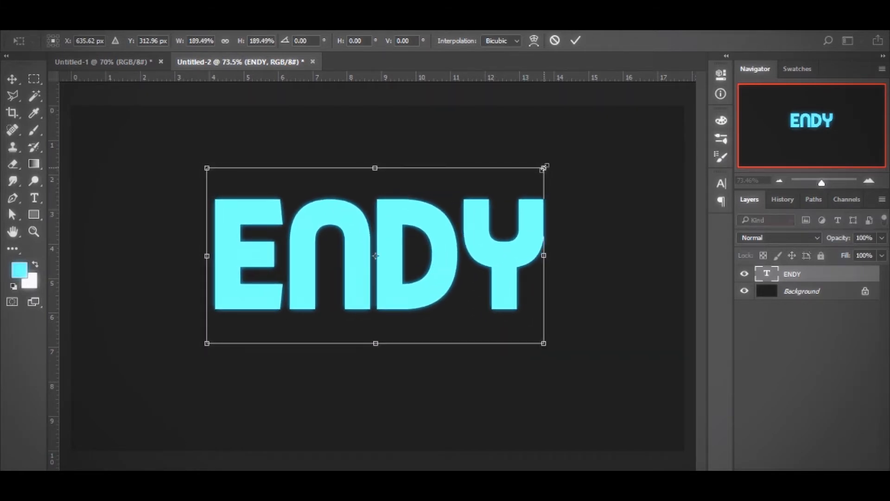
left_click(576, 41)
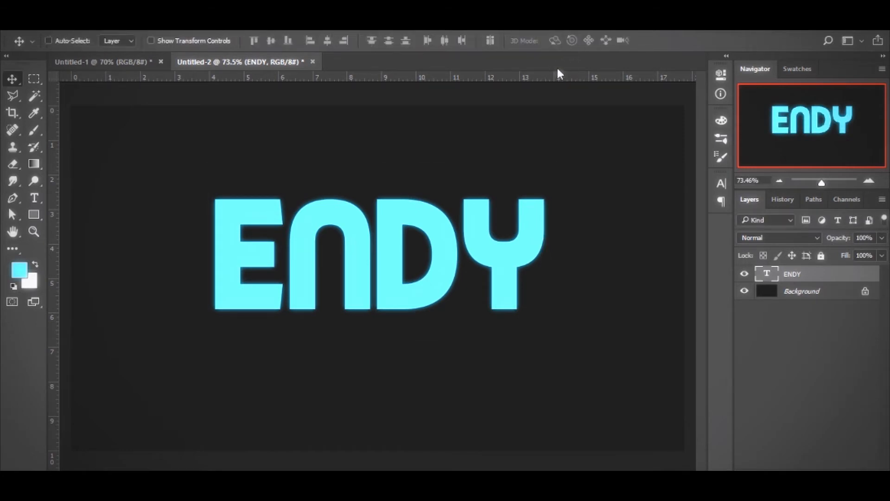
left_click_drag(415, 244, 408, 252)
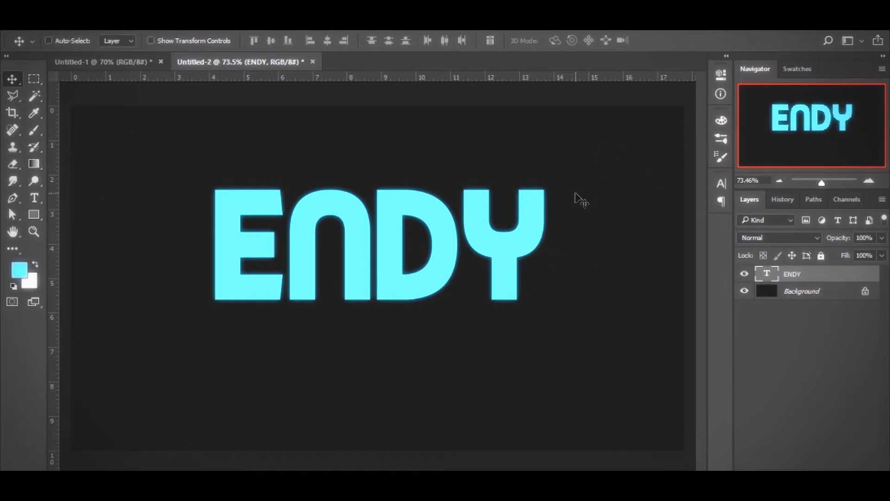
Step: Select all of the ENDY text for editing and apply an upward arc text warp to it
key("t")
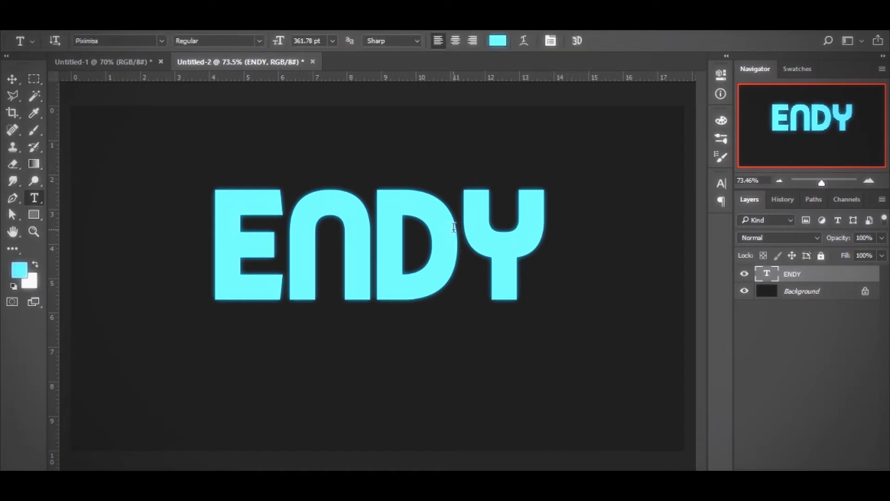
left_click(454, 228)
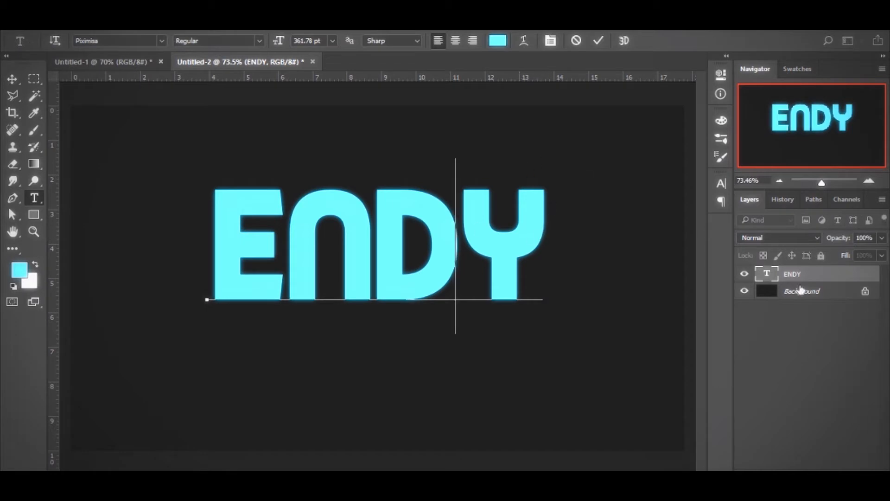
key("ctrl+a")
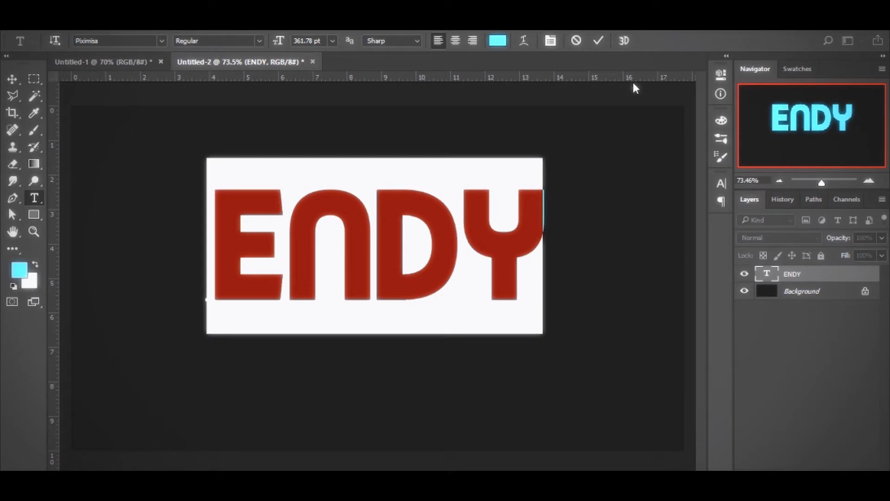
left_click(639, 124)
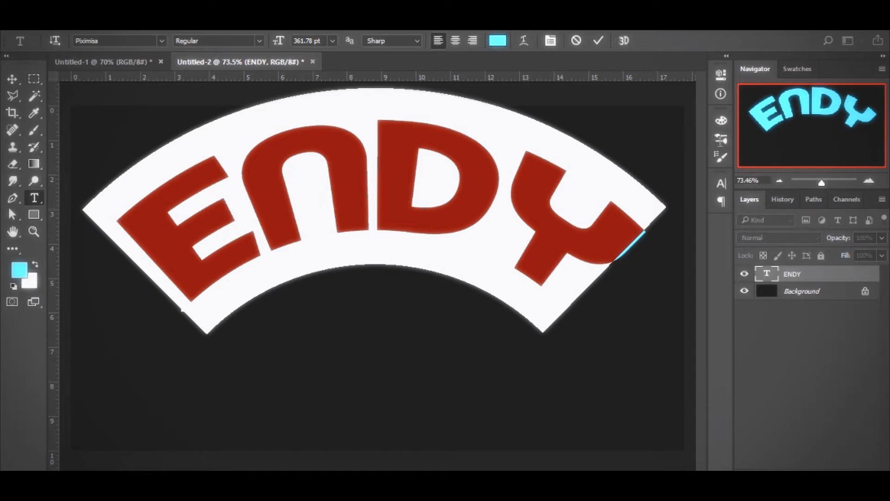
Step: Set the ENDY text's arc warp bend to 10, apply it, and commit the text edit
type("10")
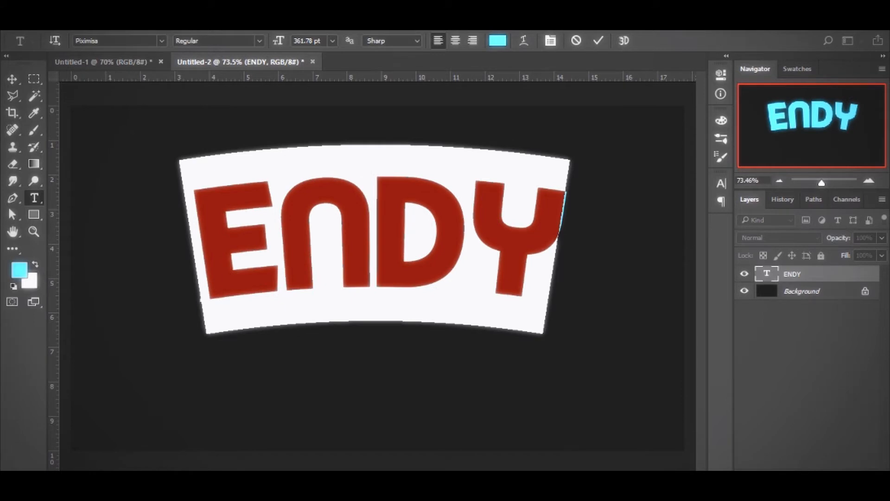
key("BackSpace")
key("BackSpace")
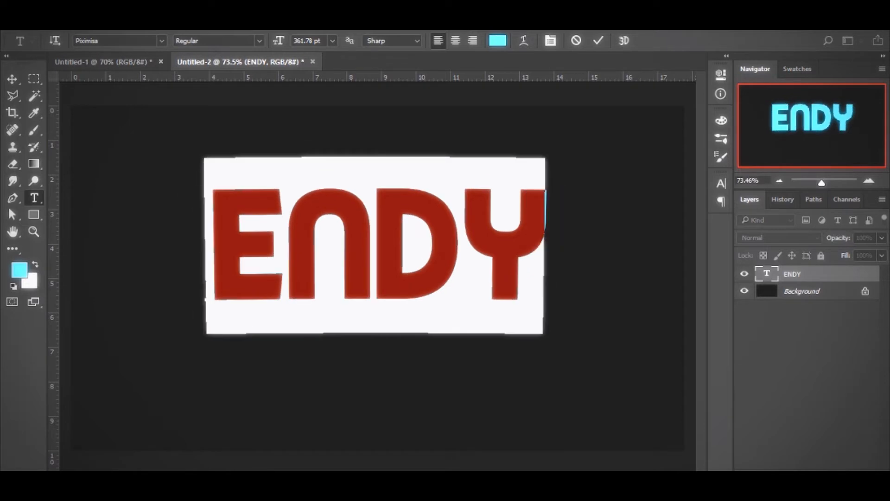
type("20")
key("BackSpace")
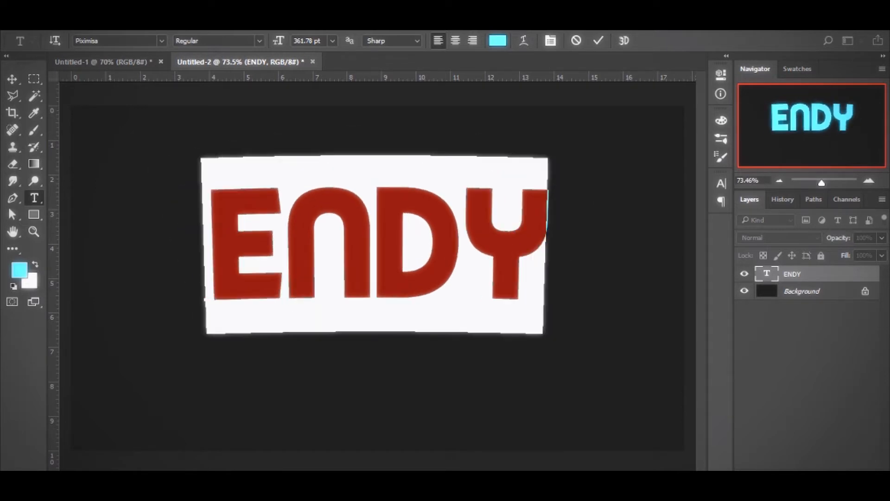
key("BackSpace")
type("10")
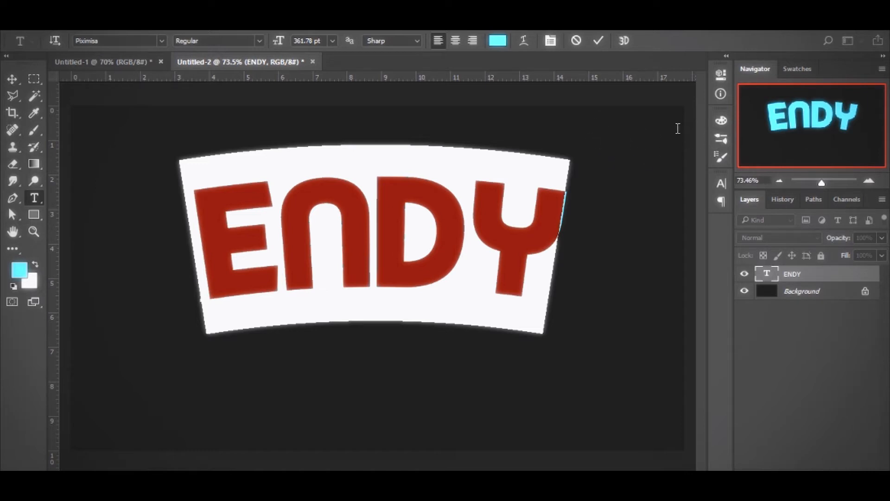
left_click(768, 95)
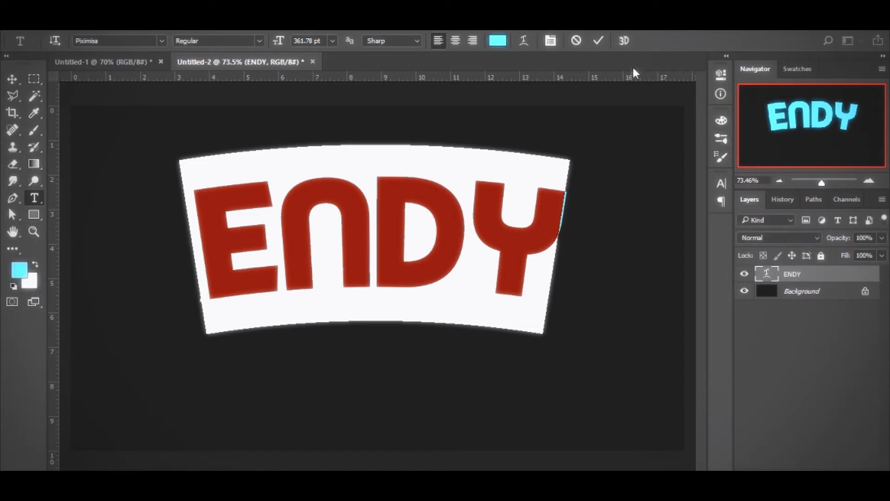
left_click(598, 42)
key("v")
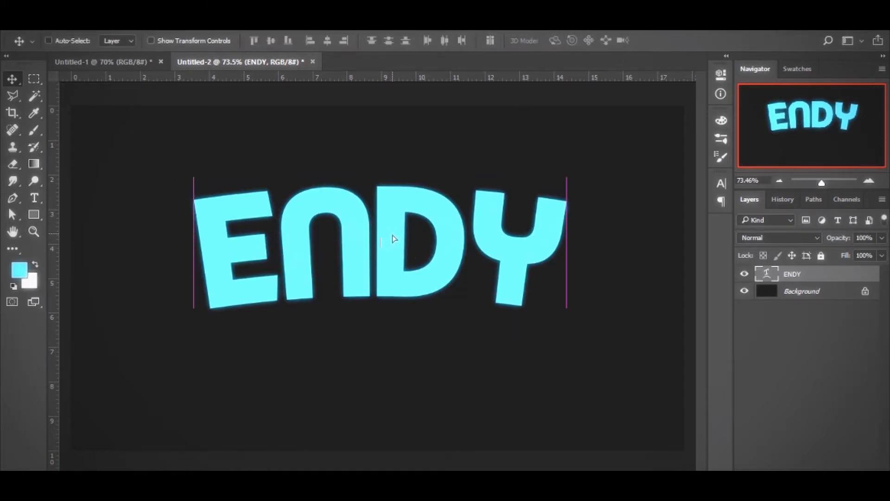
left_click_drag(392, 239, 398, 225)
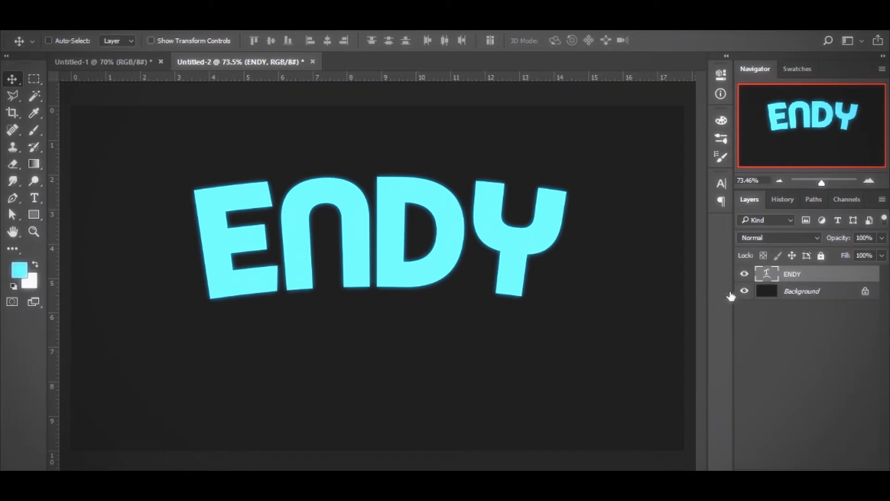
Step: Duplicate the arched ENDY text layer and select the original layer beneath the copy
key("ctrl")
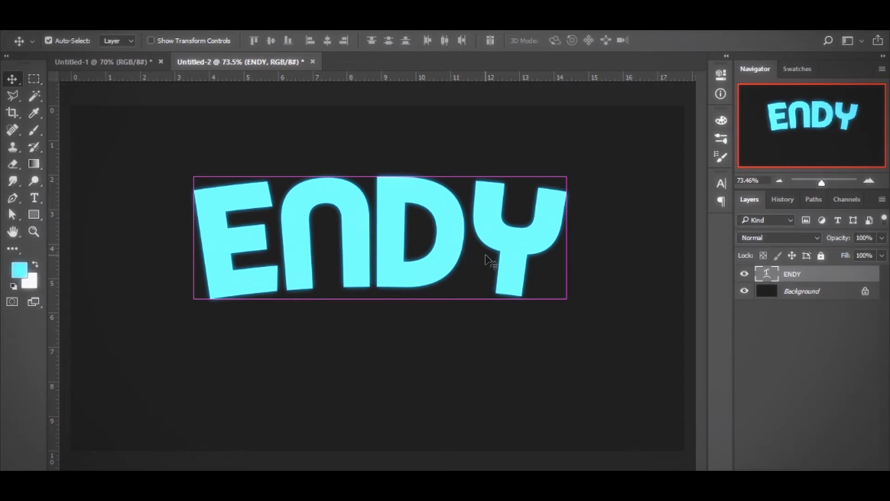
key("ctrl+j")
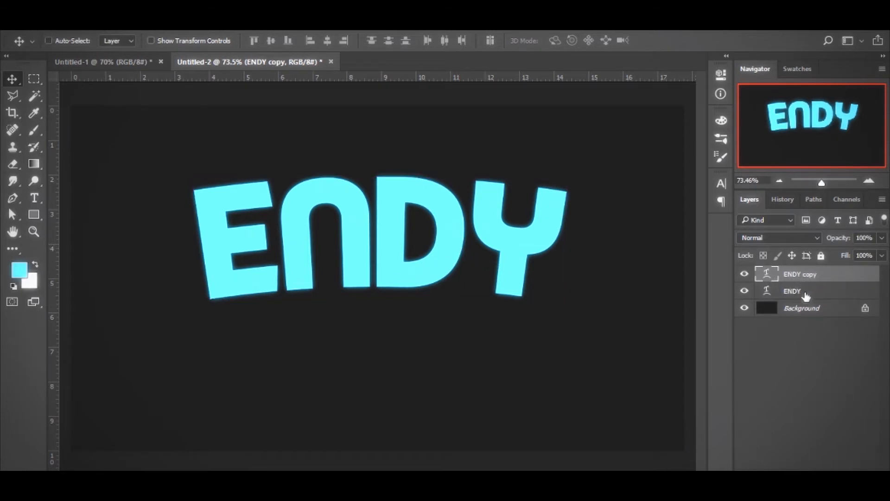
left_click(805, 293)
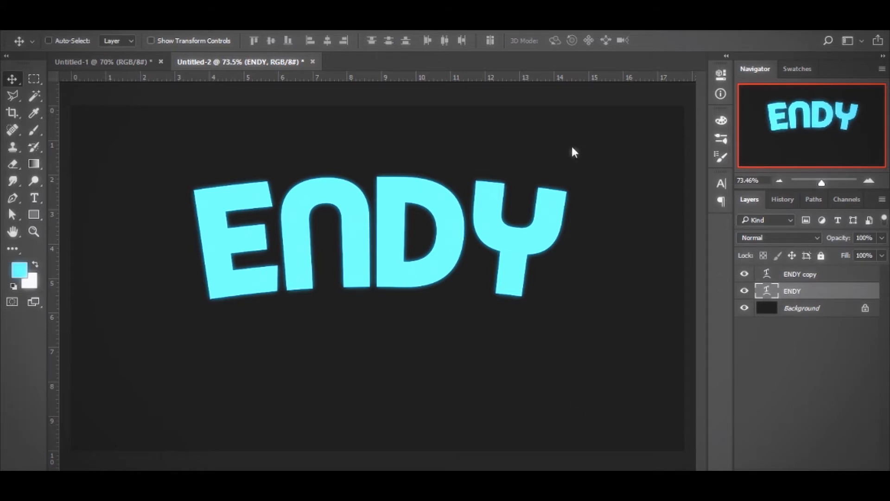
left_click(586, 146)
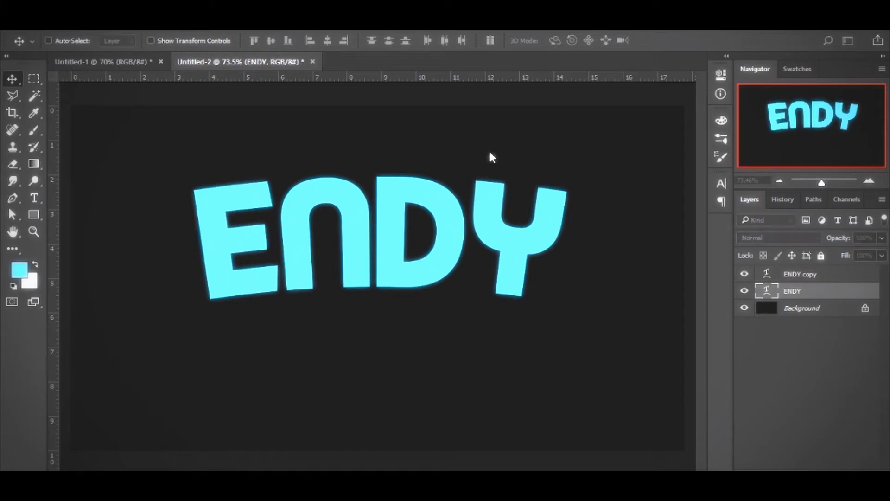
left_click(549, 174)
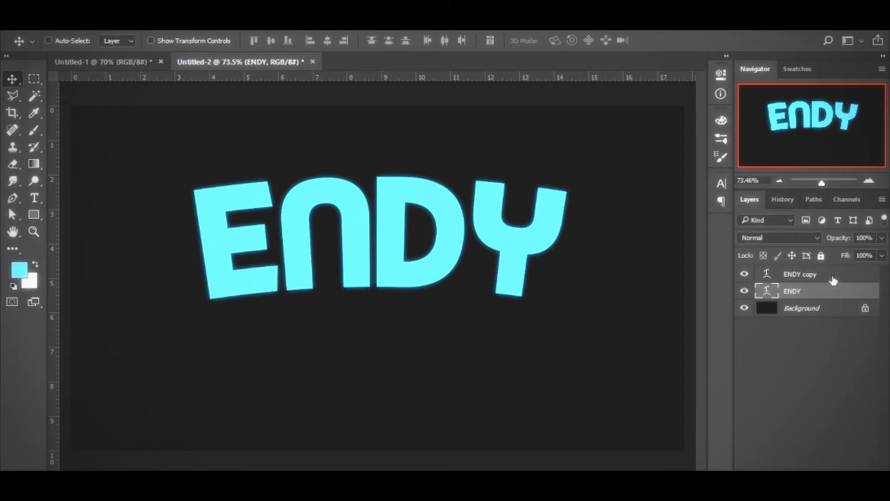
left_click(857, 279)
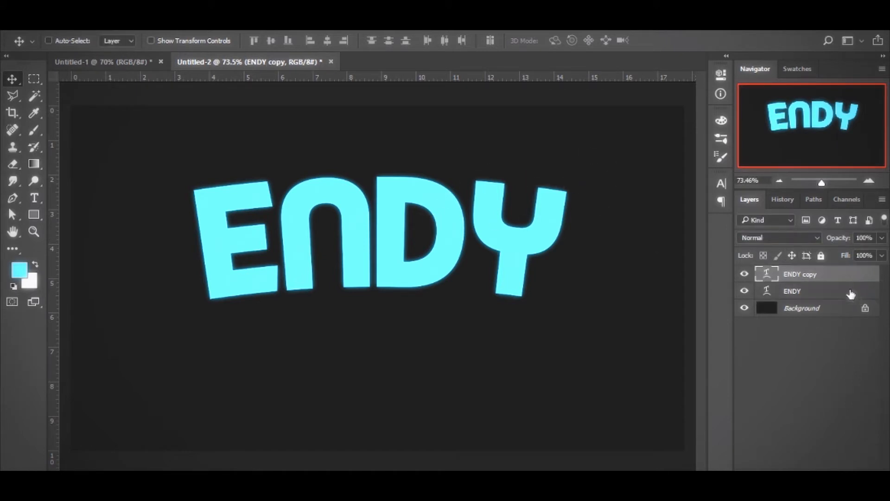
left_click(852, 294)
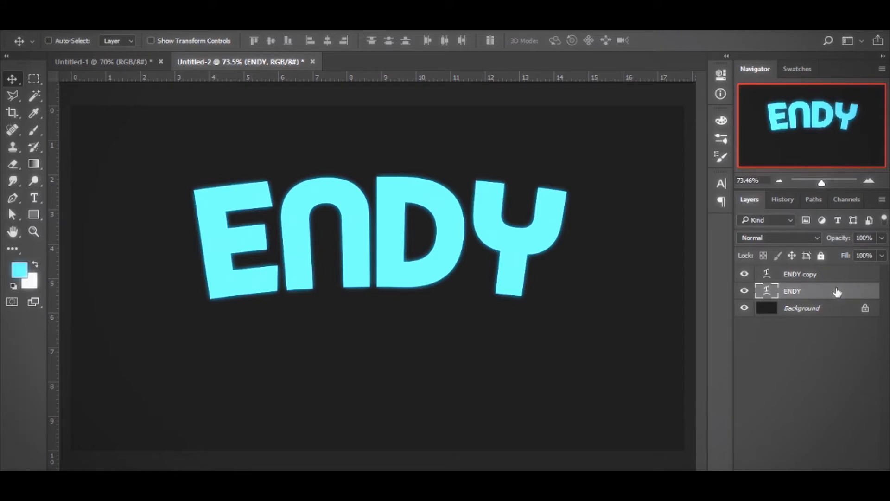
Step: Put the original ENDY layer in its own group named backup, collapse the group, and hide it
key("ctrl")
key("ctrl+g")
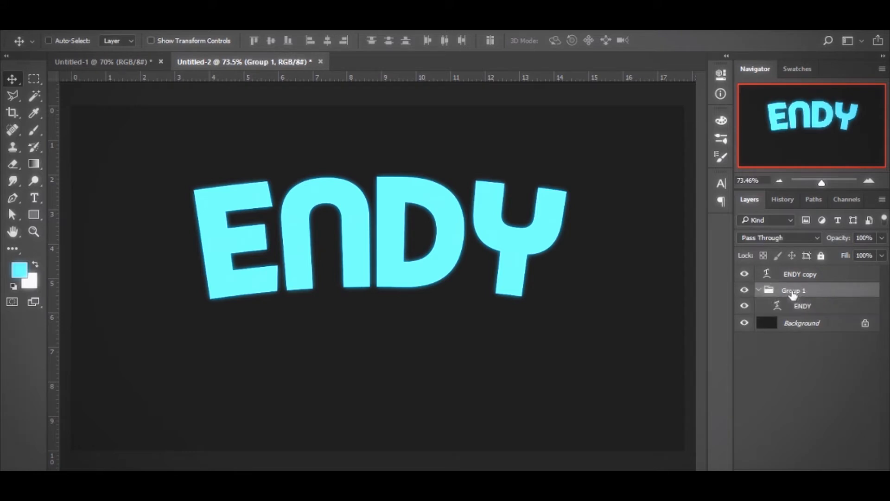
double_click(793, 291)
type("backup")
key("Return")
left_click(759, 290)
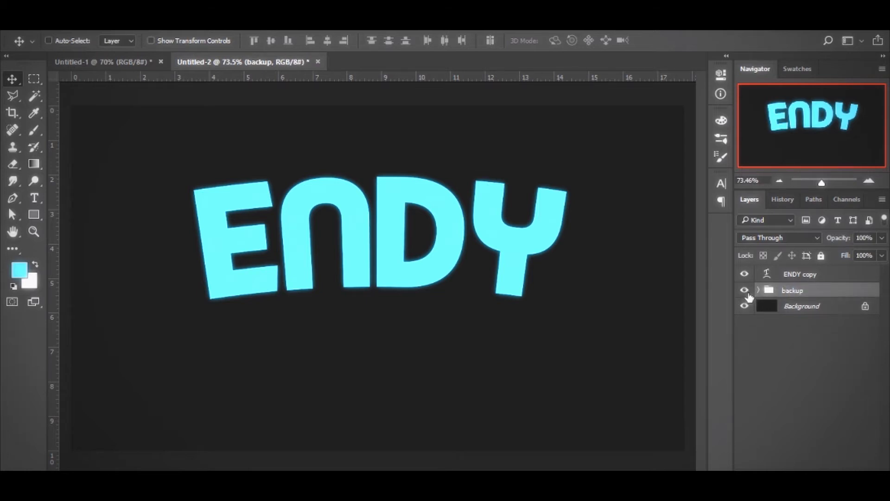
left_click(745, 291)
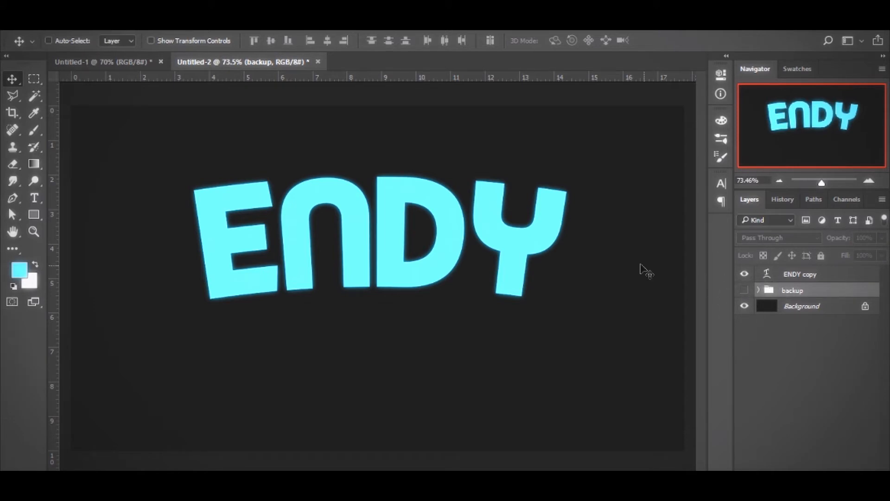
Step: Select the ENDY copy text layer and rasterize it
left_click_drag(456, 236, 456, 270)
key("ctrl")
left_click(831, 277)
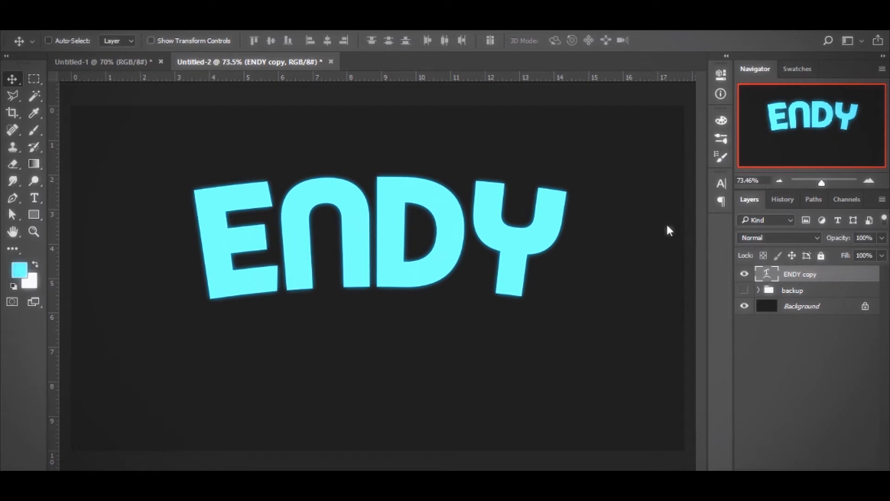
left_click(647, 279)
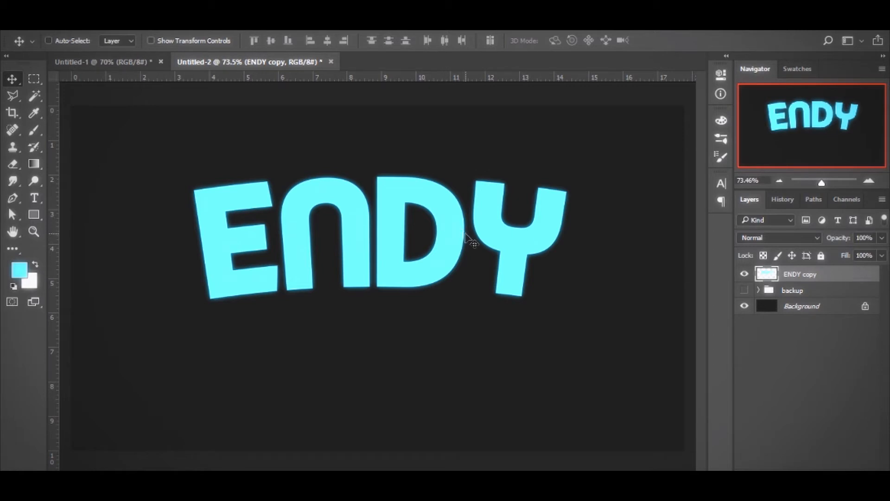
Step: Transform the ENDY copy layer in perspective with a narrower top and wider base, about 22.4° horizontal skew and 110.5% width, and apply it
key("ctrl+t")
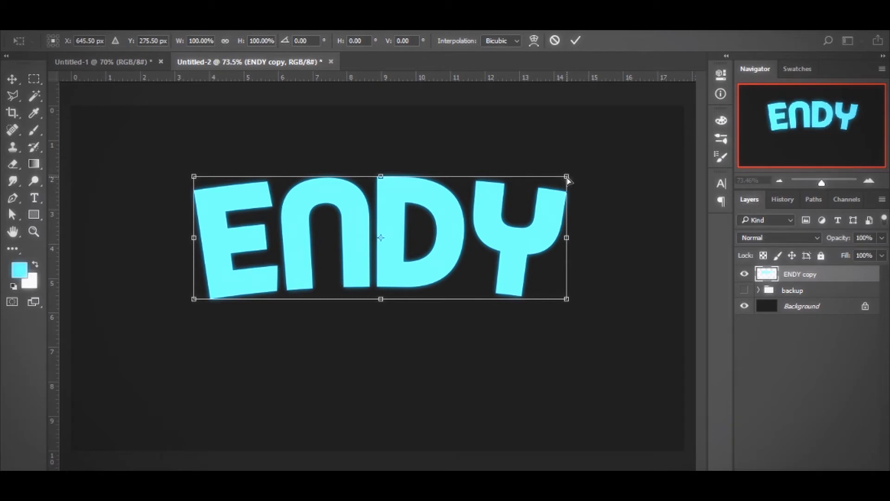
left_click_drag(567, 176, 540, 180)
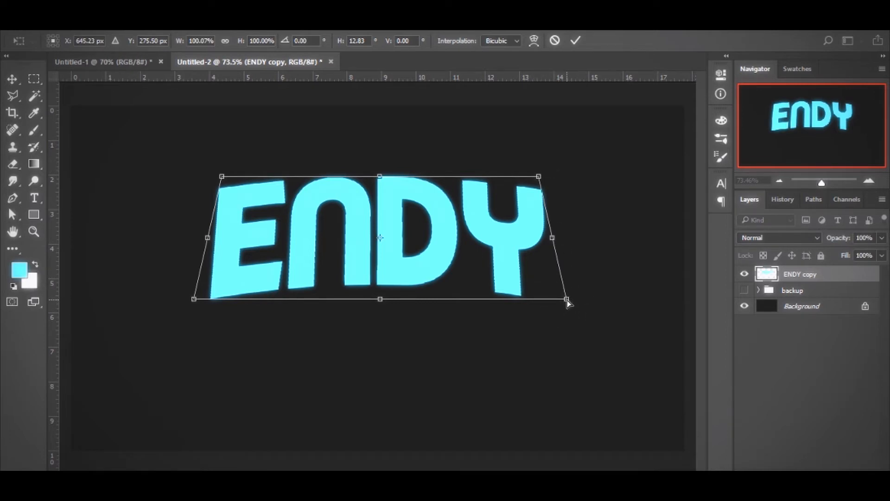
left_click_drag(567, 299, 583, 299)
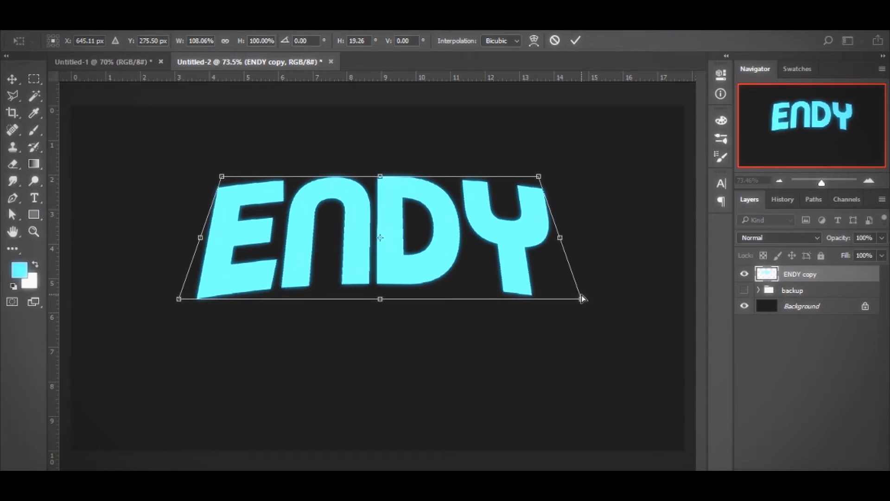
left_click_drag(583, 299, 581, 298)
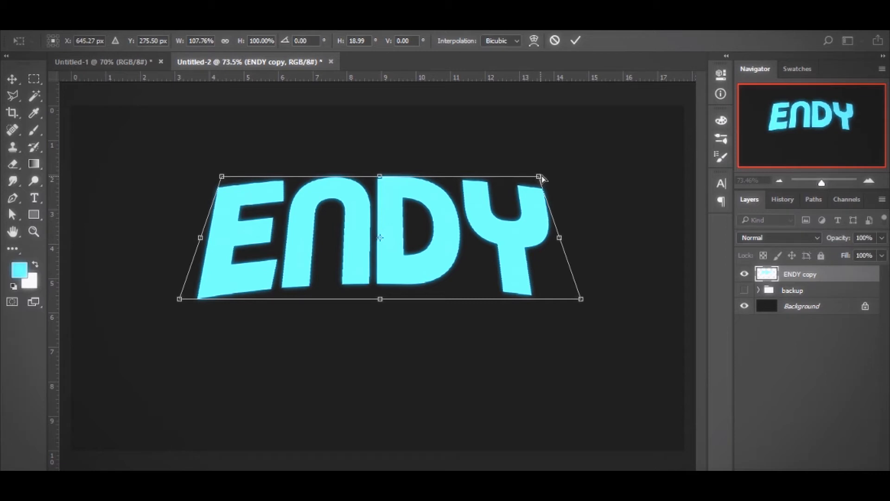
left_click_drag(542, 178, 538, 179)
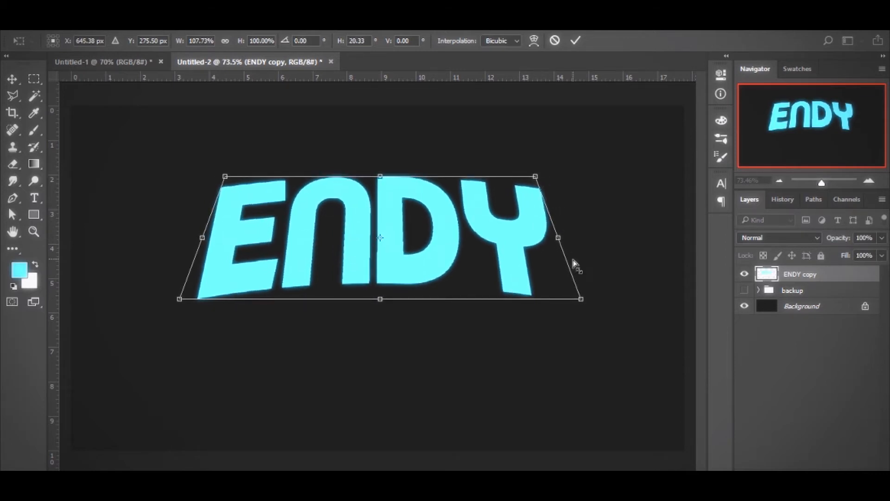
left_click_drag(580, 299, 587, 297)
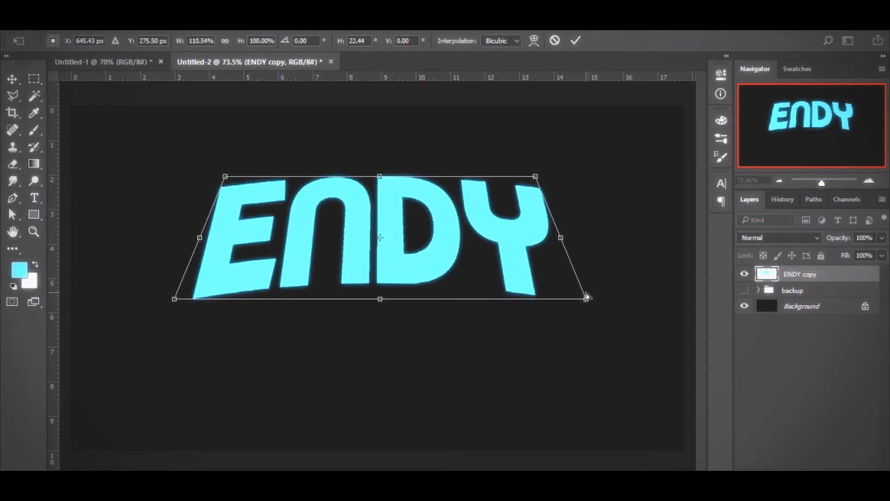
left_click(575, 41)
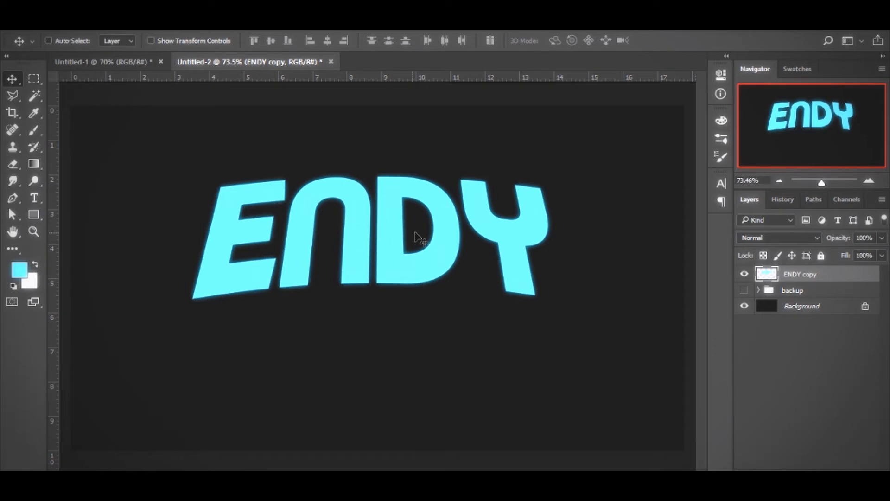
Step: Duplicate the perspective ENDY layer and move the lower copy slightly straight down beneath the duplicate
key("z")
left_click(449, 230, "alt")
left_click_drag(449, 231, 468, 225)
key("v")
key("ctrl+j")
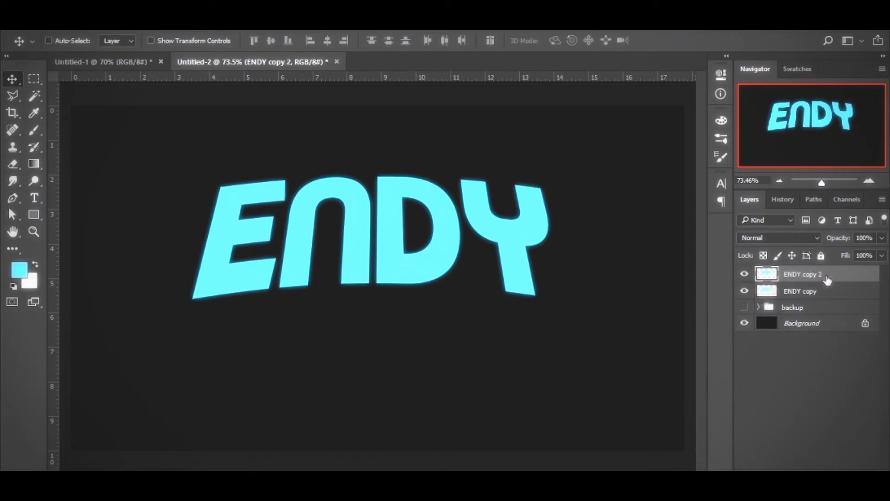
left_click(814, 293)
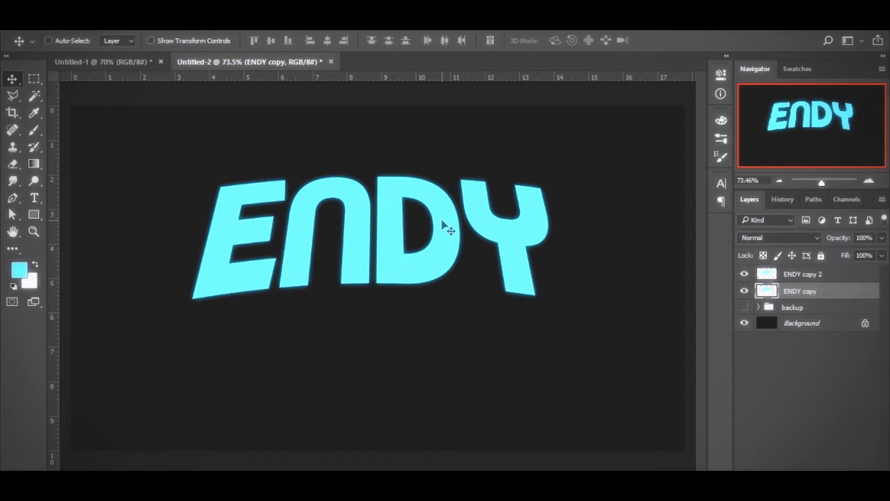
mouse_move(445, 225)
left_mouse_down()
mouse_move(442, 237)
mouse_move(451, 223)
mouse_move(455, 230)
left_mouse_up()
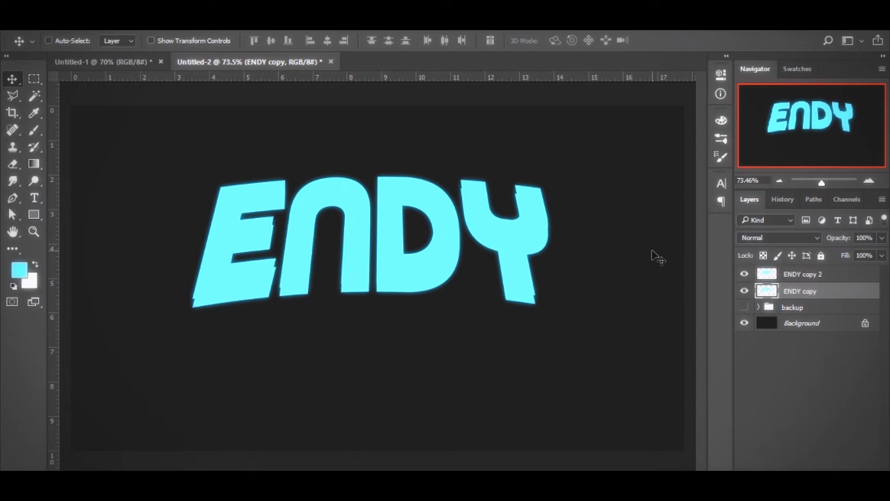
Step: Recolor the lower ENDY copy layer from bright cyan to a dark, muted blue
key("i")
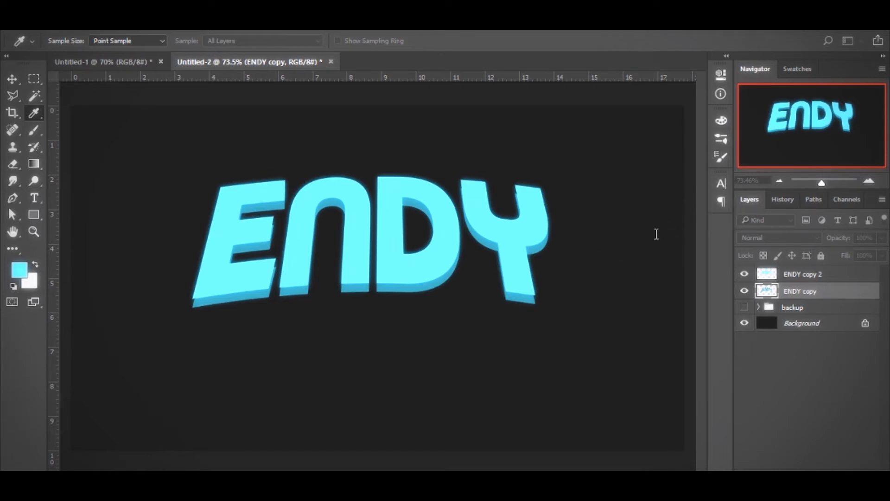
left_click(696, 232)
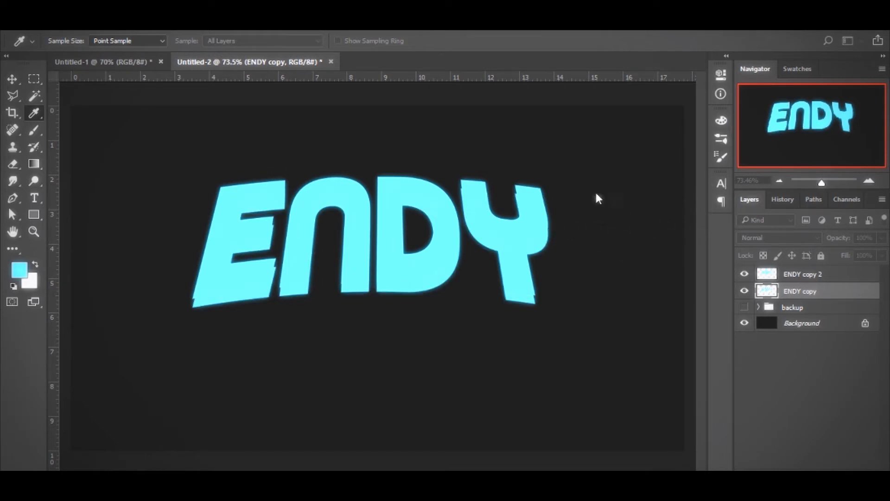
mouse_move(602, 190)
left_mouse_down()
mouse_move(625, 187)
mouse_move(567, 191)
mouse_move(617, 190)
left_mouse_up()
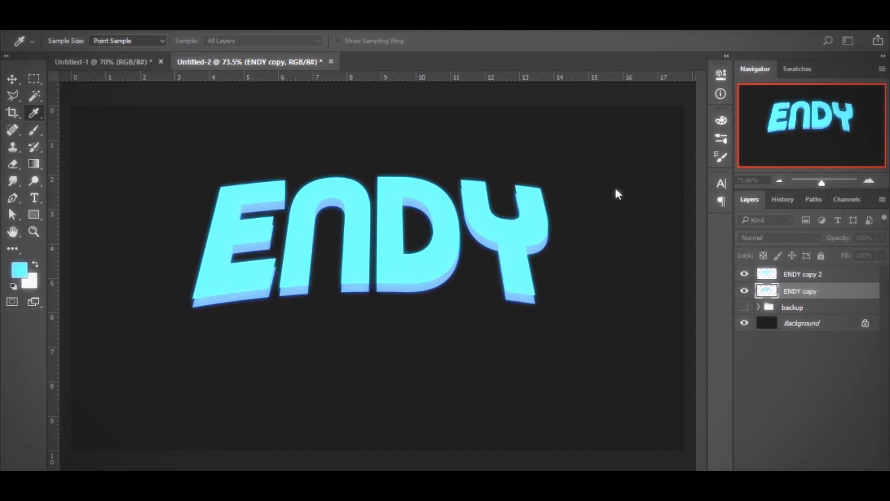
key("Return")
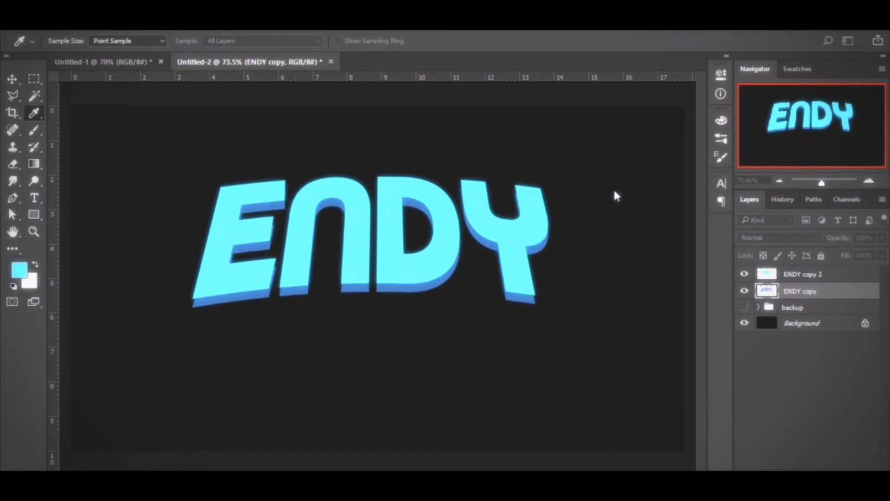
mouse_move(614, 191)
left_mouse_down()
mouse_move(626, 190)
mouse_move(608, 193)
left_mouse_up()
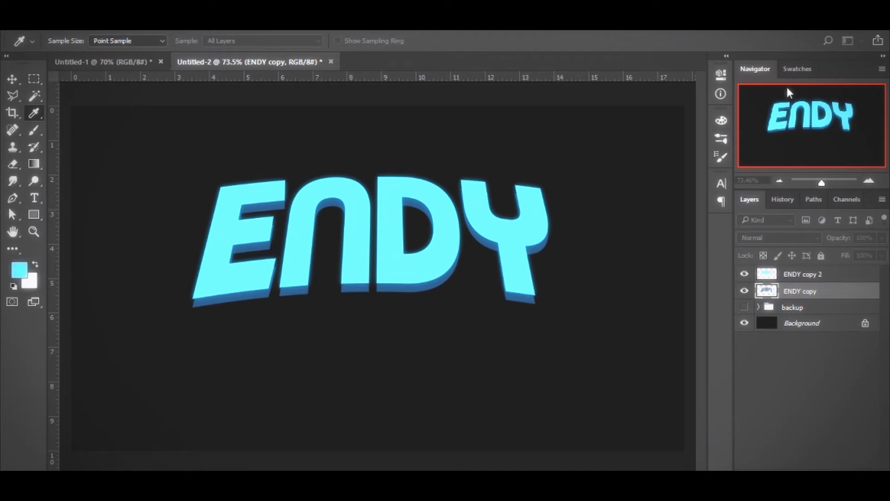
Step: Move the dark blue ENDY copy layer farther straight down beneath the cyan text
key("v")
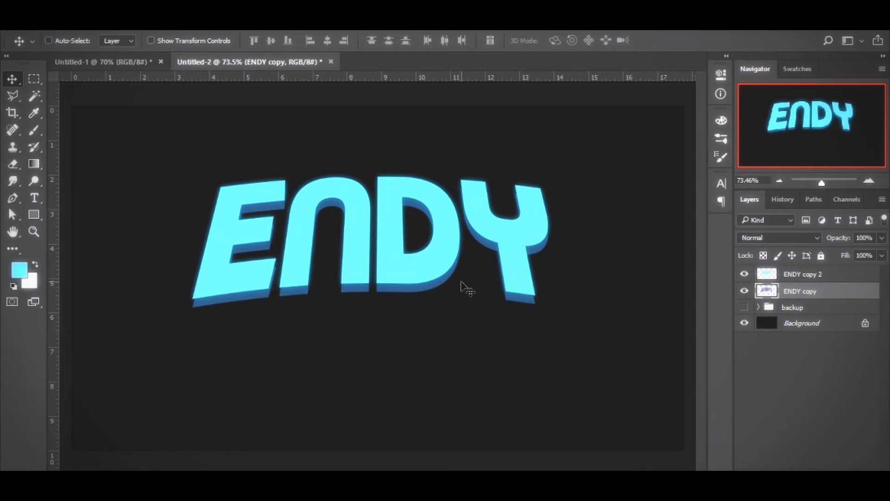
left_click_drag(456, 261, 454, 267)
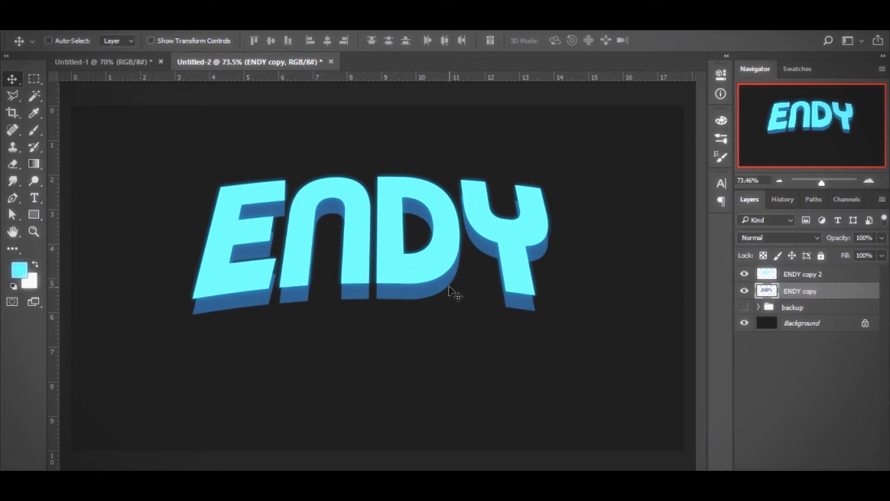
left_click_drag(453, 294, 450, 288)
Step: Transform the dark blue ENDY copy in perspective, pulling in its base and top evenly to about 92.3% width, and apply it
key("ctrl+t")
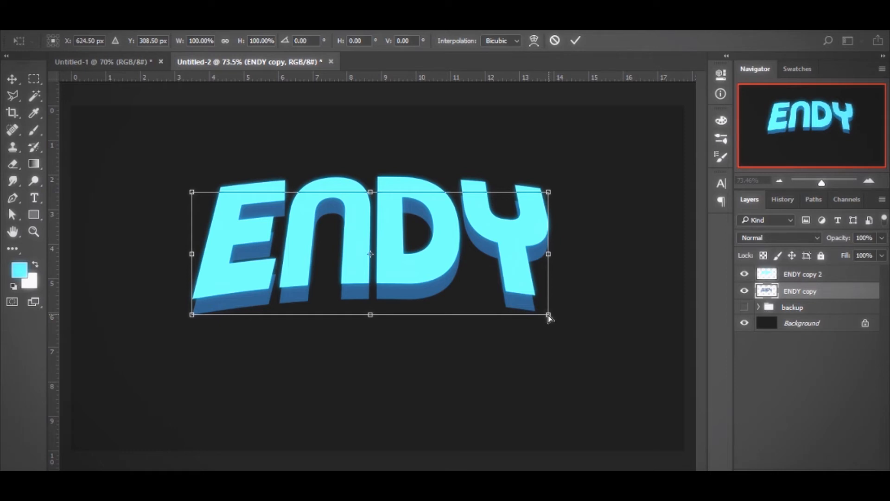
left_click_drag(548, 316, 542, 316)
left_click_drag(539, 316, 536, 317)
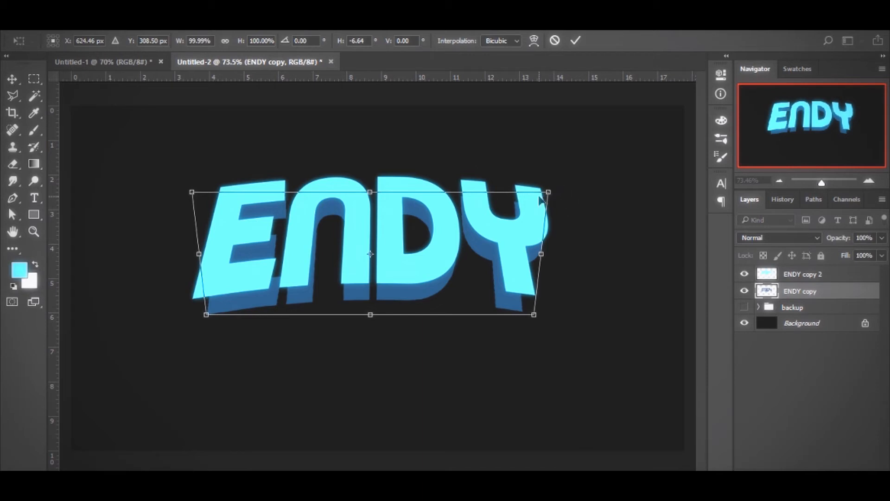
left_click_drag(549, 193, 537, 193)
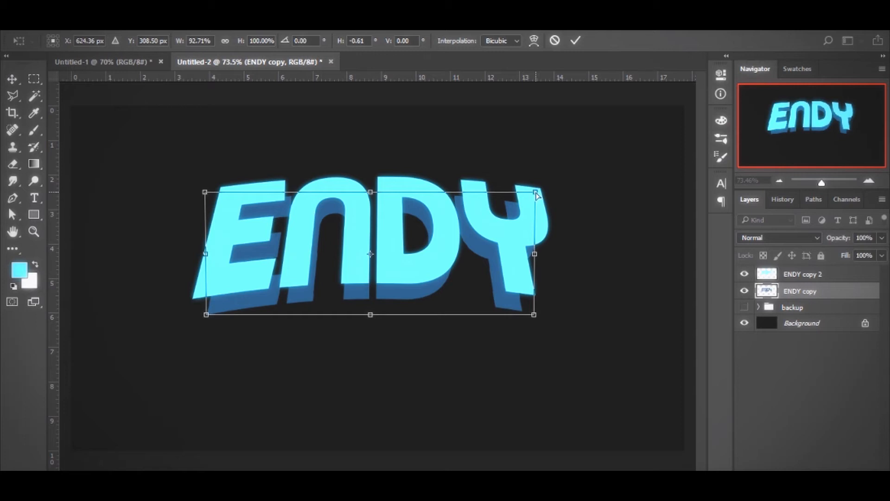
left_click_drag(537, 193, 536, 194)
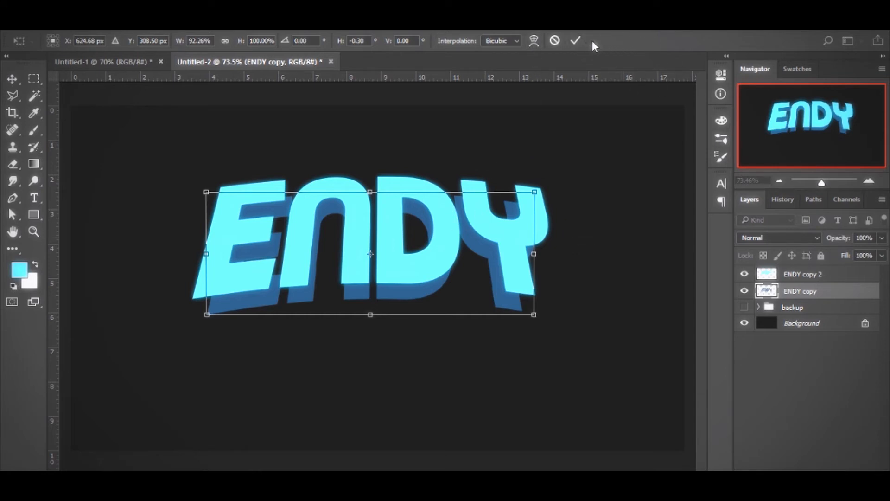
left_click(575, 41)
Step: Compare the two ENDY layers by hiding and showing ENDY copy 2 and ENDY copy in turn
key("z")
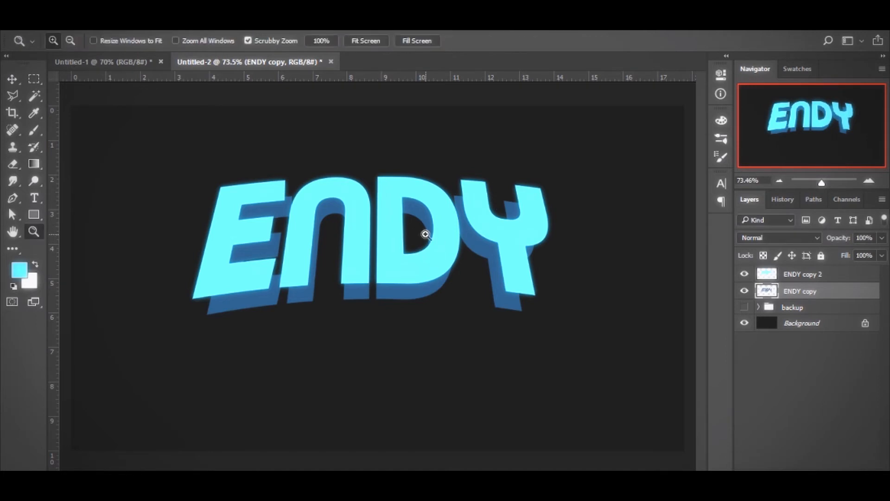
left_click_drag(426, 234, 394, 282)
left_click_drag(355, 247, 363, 252)
left_click(811, 276)
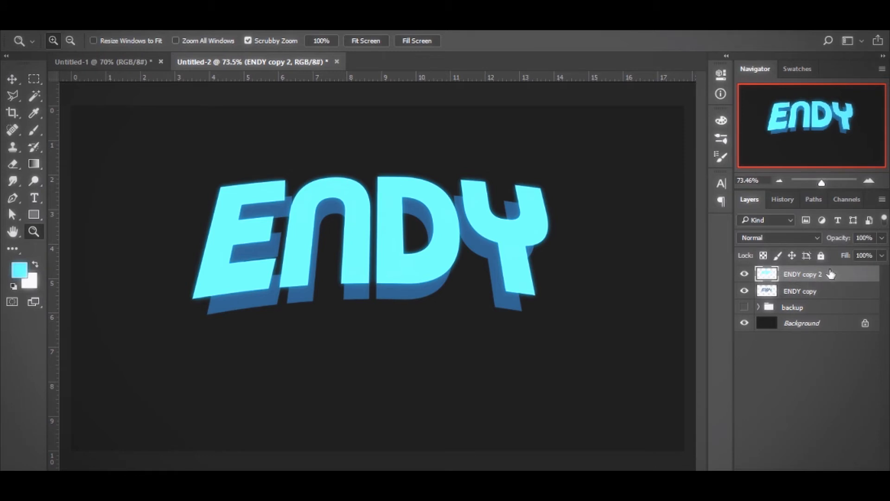
left_click(744, 274)
left_click(745, 274)
left_click(745, 275)
left_click(744, 275)
left_click(819, 293)
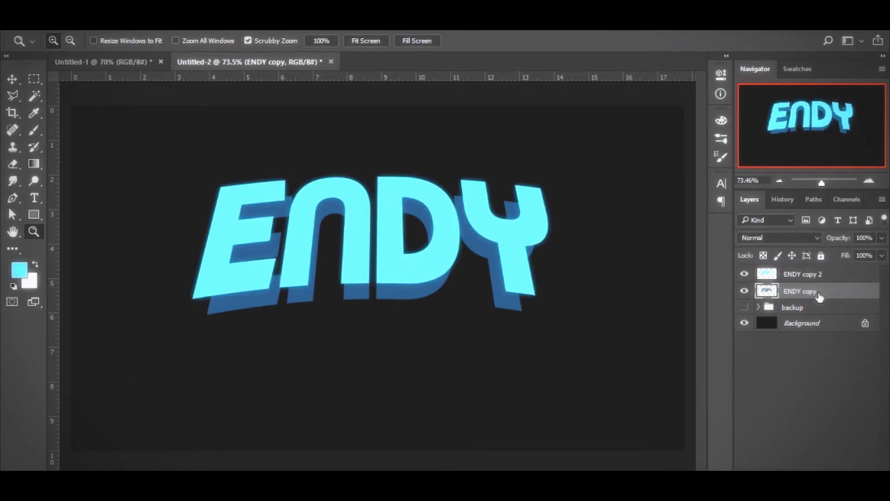
left_click(744, 293)
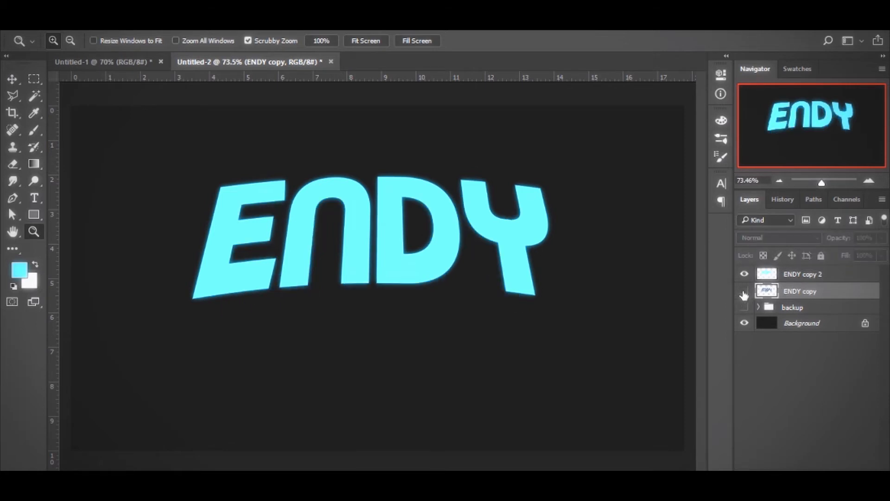
left_click(745, 292)
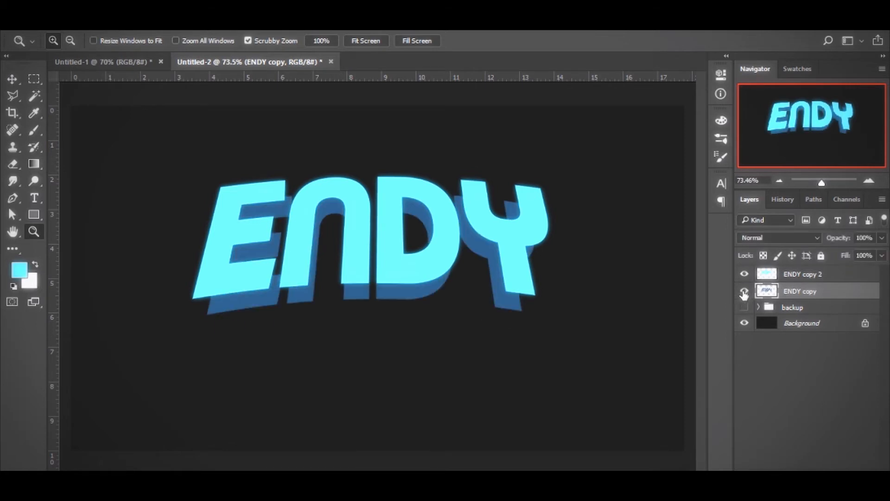
Step: Rename the ENDY copy 2 layer as Front and the ENDY copy layer as Behind, and deselect the layers
left_click(817, 277)
double_click(818, 275)
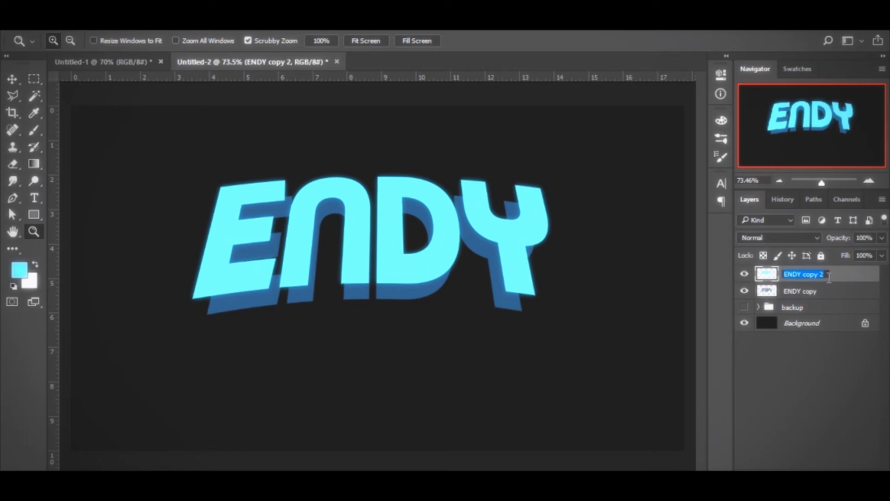
type("Front")
key("Return")
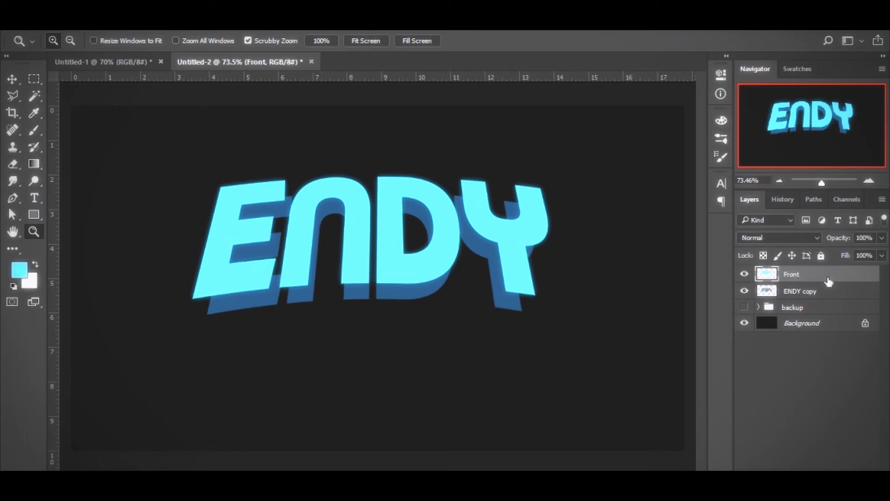
double_click(807, 291)
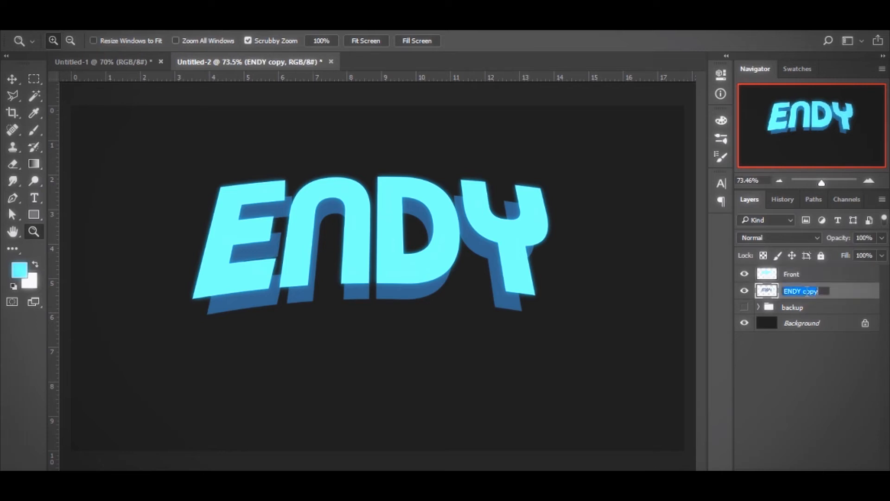
type("Behind")
key("Return")
left_click(824, 386)
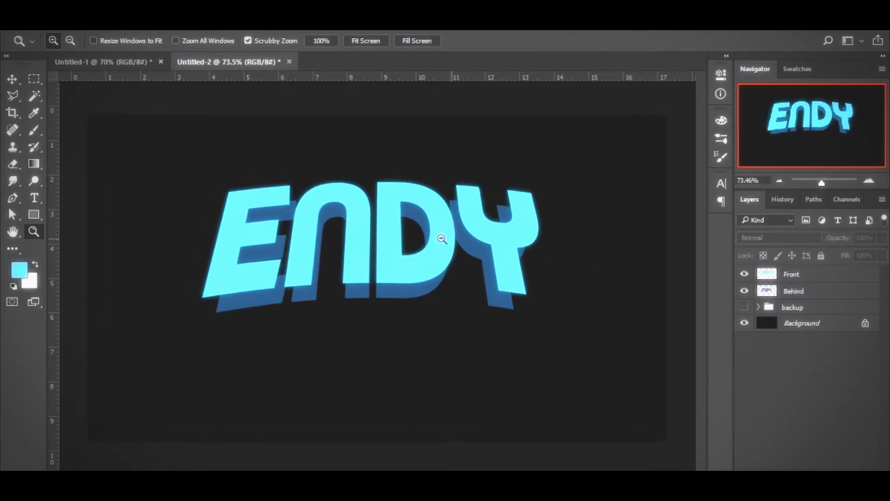
Step: Select a polygonal area joining the upper-left corners of the cyan and dark blue Y shapes with the Polygonal Lasso
left_click_drag(464, 268, 483, 269)
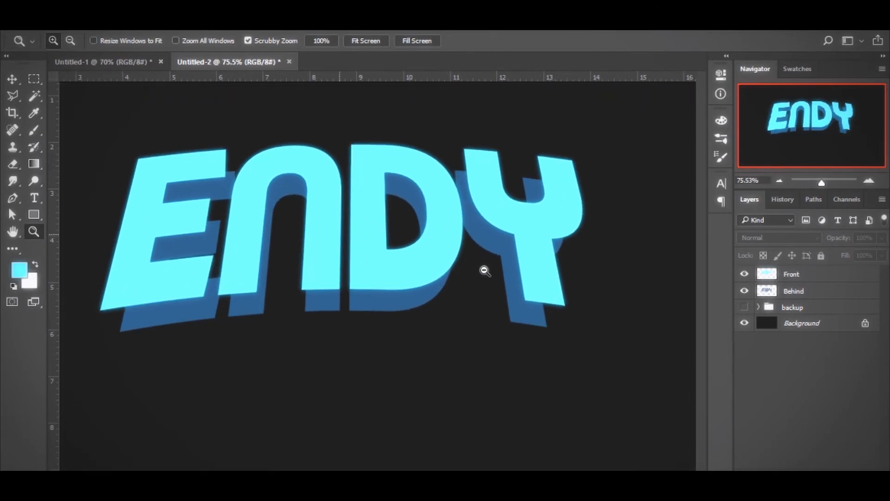
left_click_drag(503, 217, 338, 266)
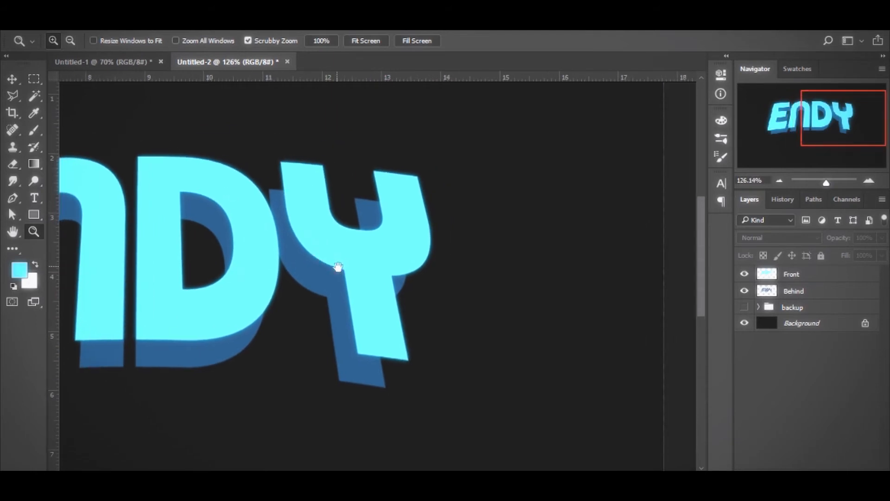
left_click_drag(366, 305, 380, 291)
left_click_drag(369, 258, 350, 270)
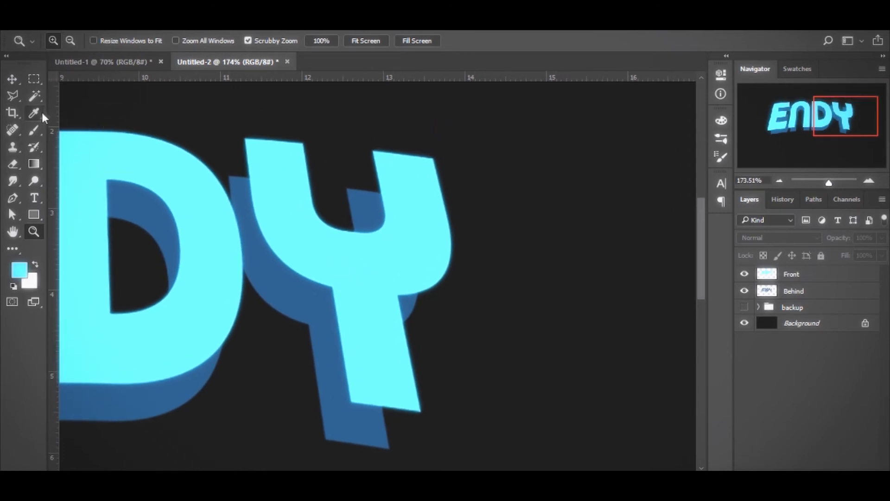
left_click_drag(384, 257, 412, 209)
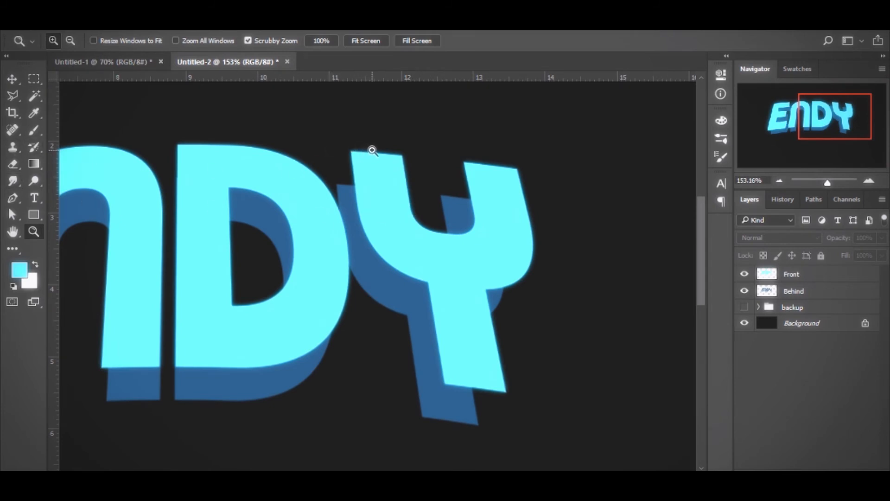
key("l")
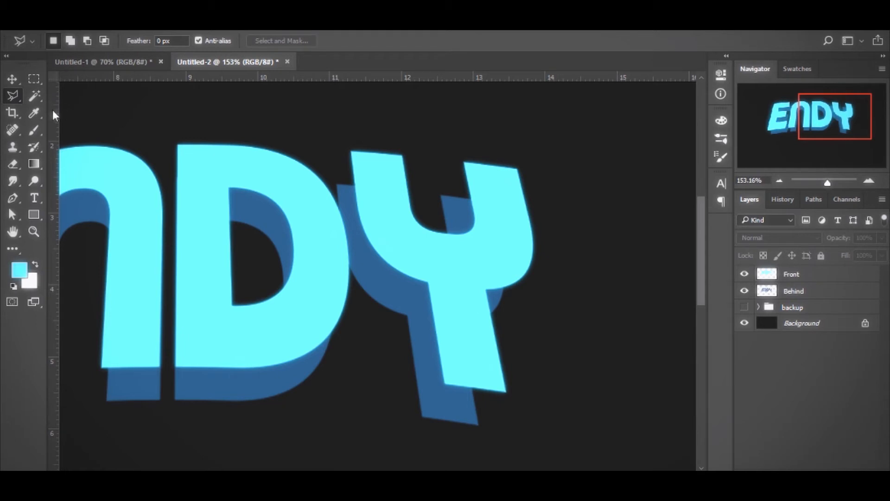
left_click_drag(518, 255, 428, 231)
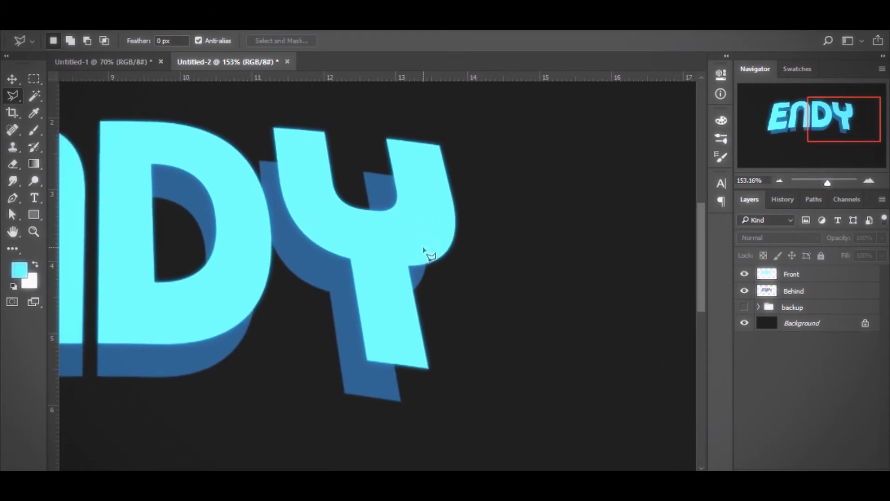
key("z")
mouse_move(338, 199)
left_mouse_down()
mouse_move(404, 218)
mouse_move(422, 199)
mouse_move(412, 189)
mouse_move(366, 194)
left_mouse_up()
left_click_drag(407, 241, 351, 271)
left_click_drag(348, 225, 401, 233)
left_click_drag(223, 222, 428, 268)
left_click_drag(394, 173, 416, 223)
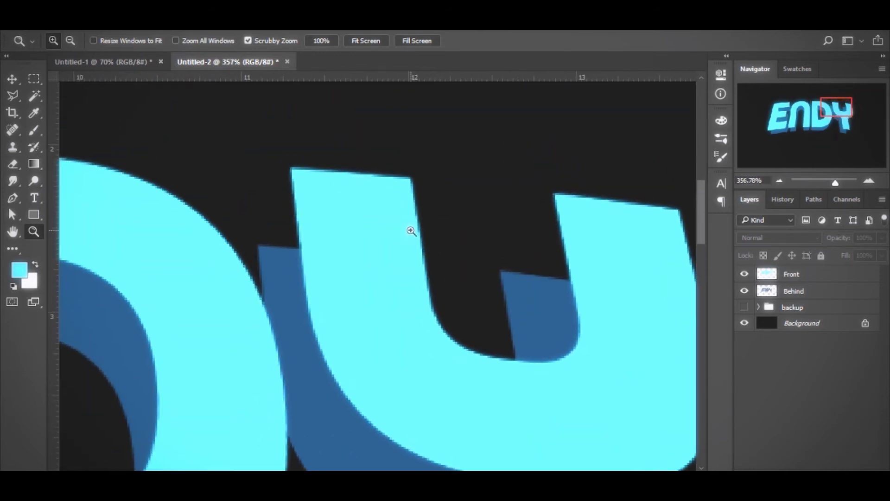
key("l")
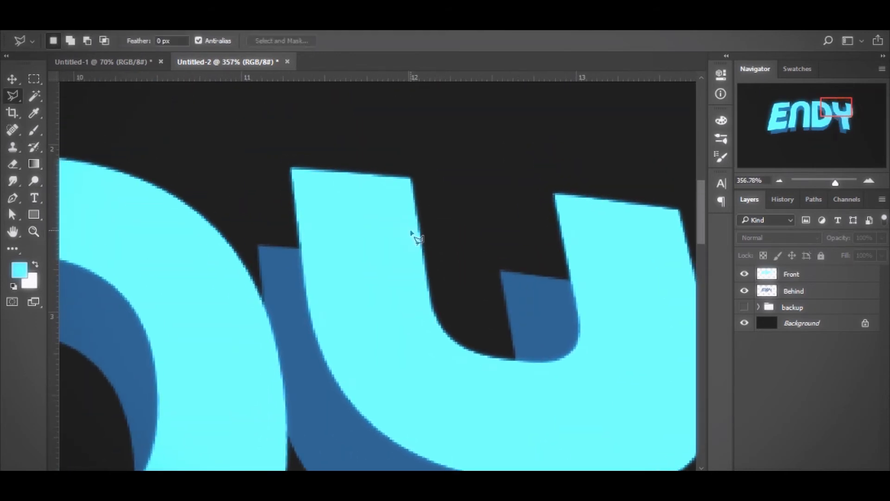
left_click(314, 322)
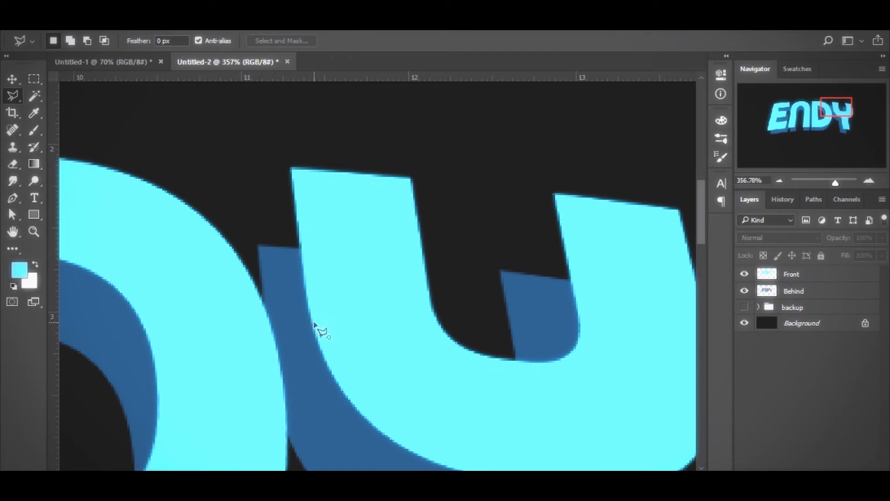
left_click(258, 246)
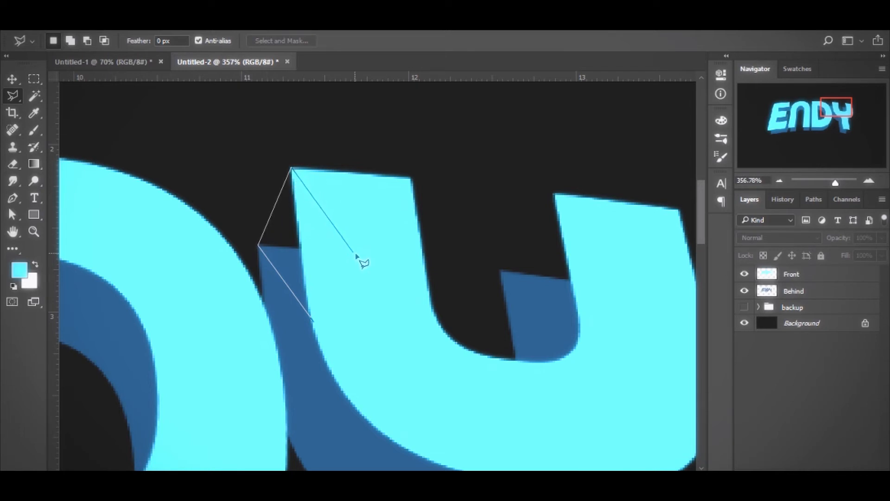
left_click(384, 274)
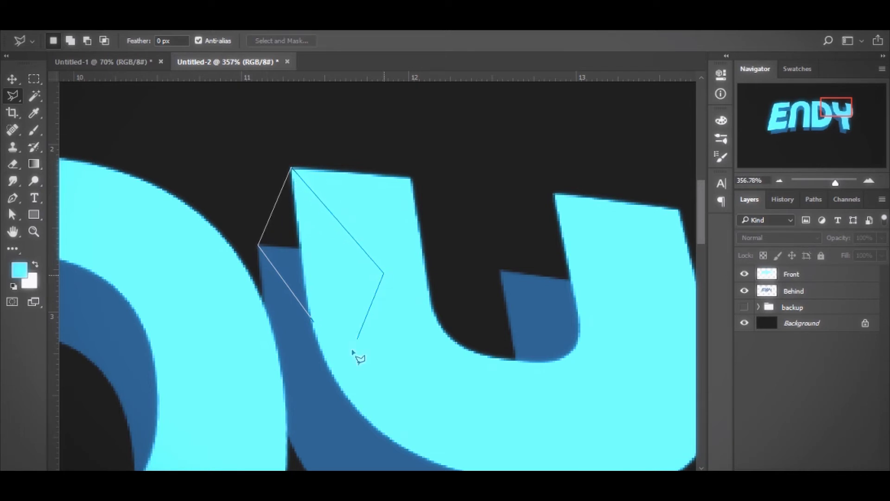
left_click(312, 320)
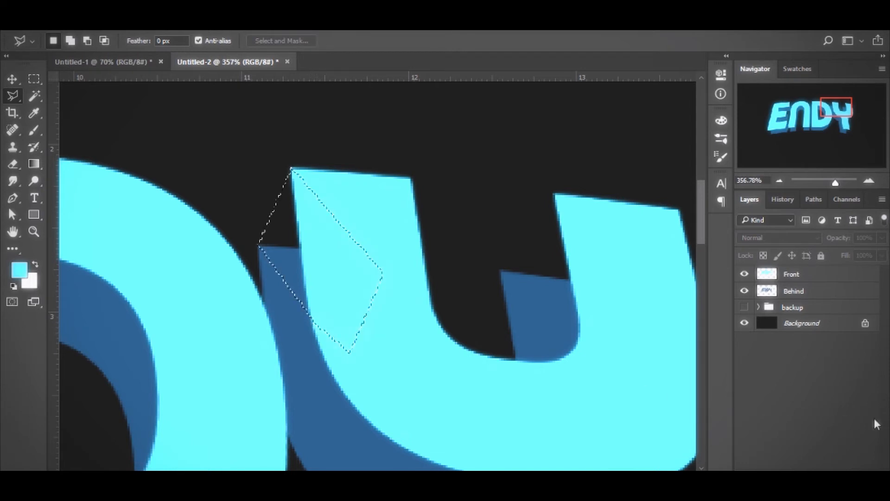
Step: Create a new layer directly above the Behind layer and clear the selection at the Y's corner
left_click(791, 292)
left_click(865, 459)
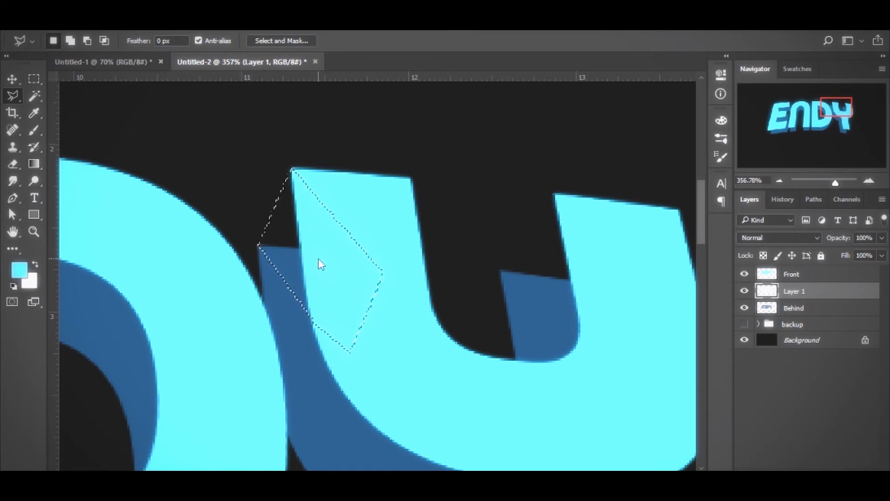
key("i")
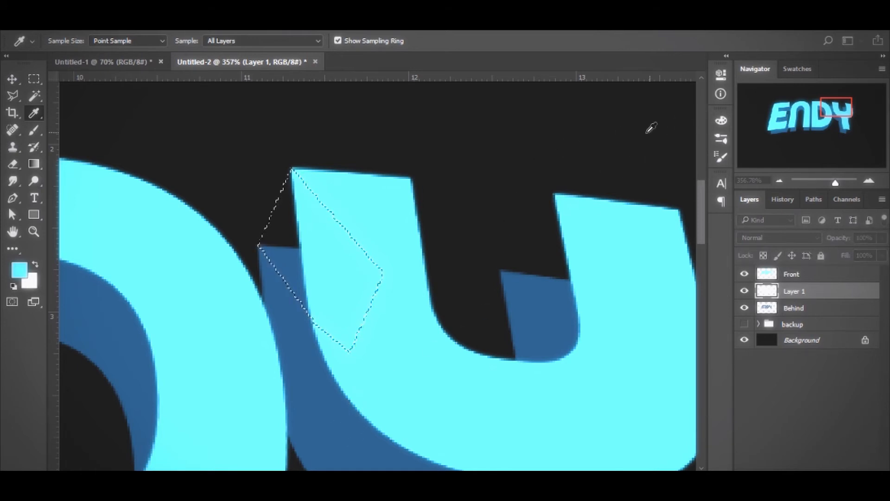
left_click(569, 183)
left_click(461, 218)
key("ctrl+d")
Step: Select a polygonal area joining the upper-left corners of the cyan and dark blue right arms of the Y with the Polygonal Lasso
key("z")
left_click_drag(403, 228, 370, 278)
key("l")
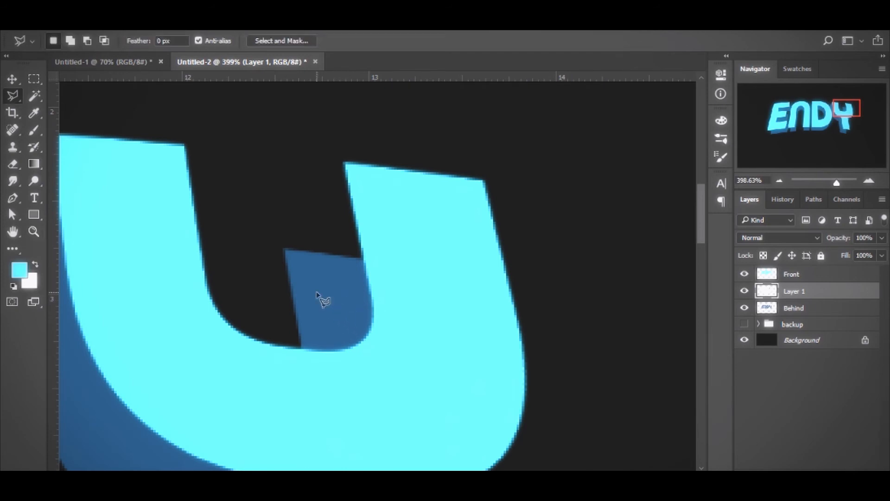
left_click(332, 293)
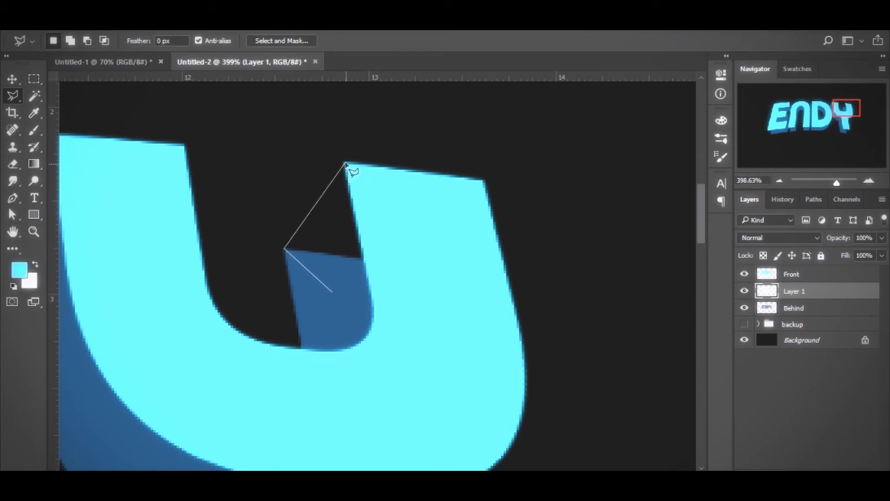
left_click(422, 275)
left_click(392, 348)
double_click(341, 301)
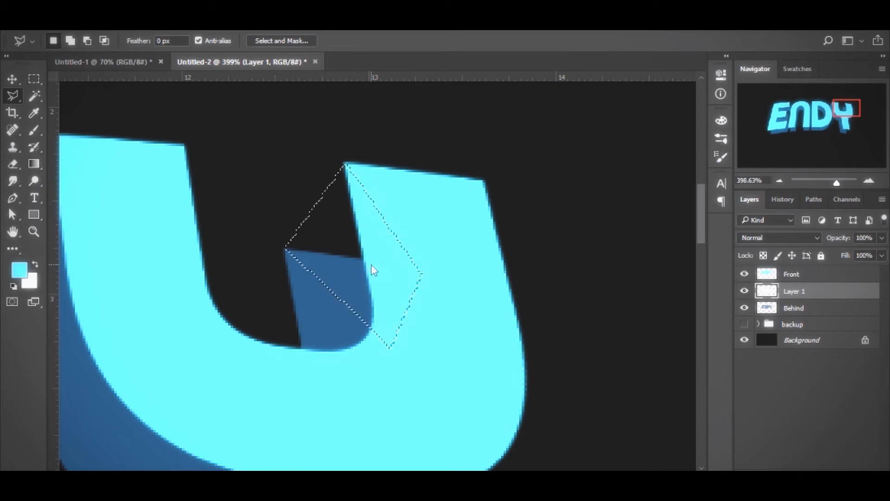
Step: Fill the selected gap at the Y's right arm with the Behind layer's dark blue and deselect
key("i")
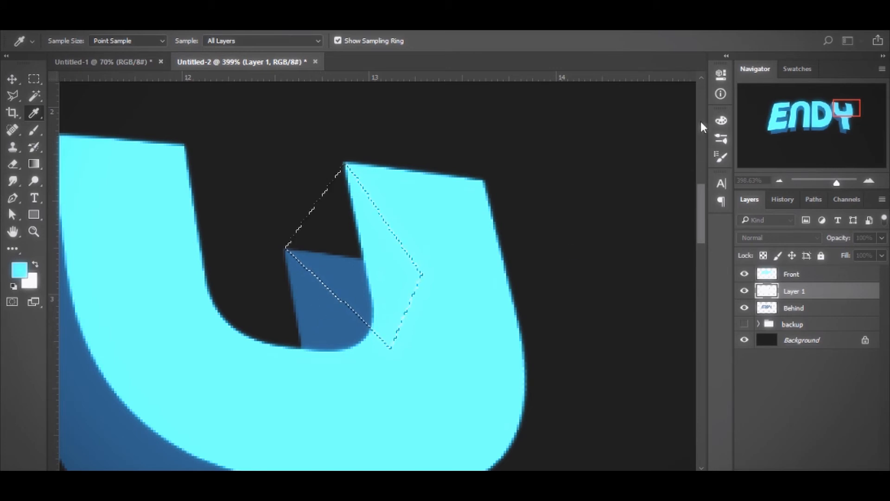
left_click(566, 183)
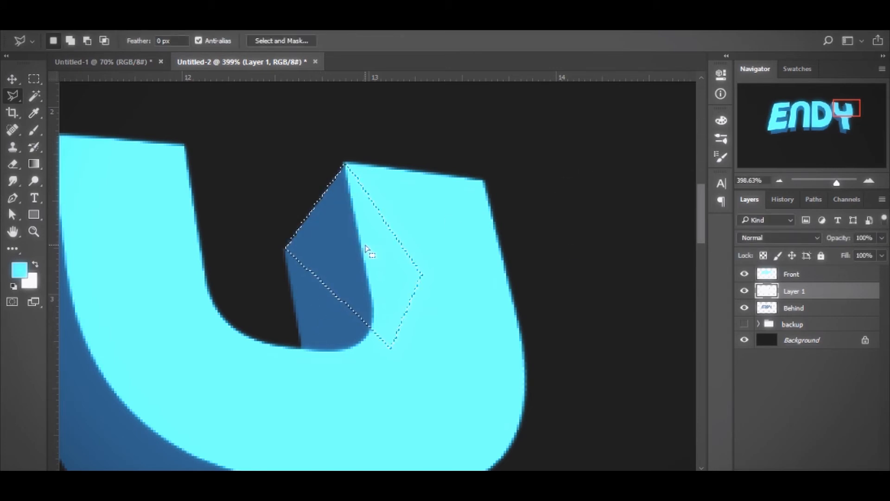
key("ctrl+d")
Step: Select a polygonal area joining the lower-right corners of the cyan and dark blue Y stems with the Polygonal Lasso
key("ctrl+space")
left_click_drag(413, 237, 374, 246)
left_click_drag(368, 298, 382, 147)
left_click_drag(408, 234, 335, 168)
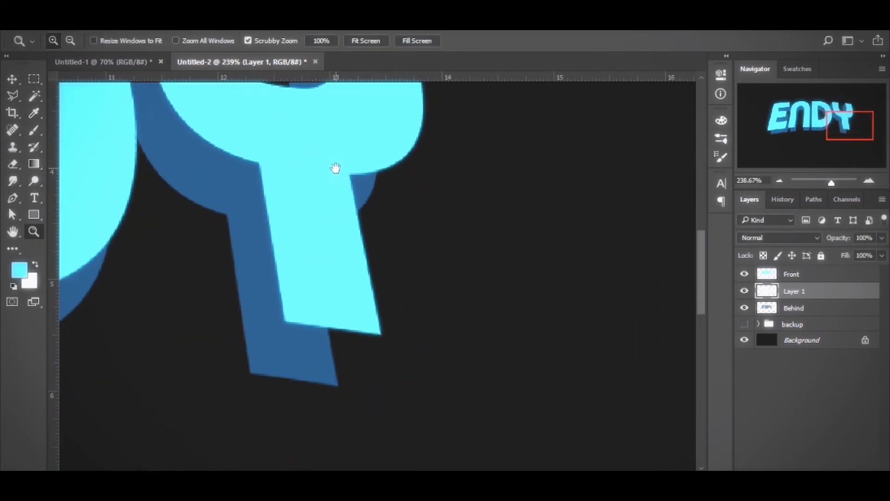
key("l")
left_click(274, 343)
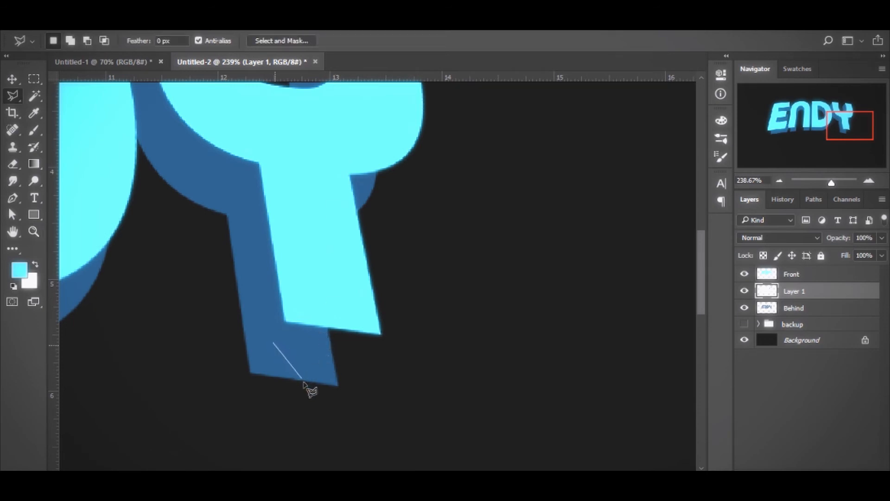
left_click(338, 386)
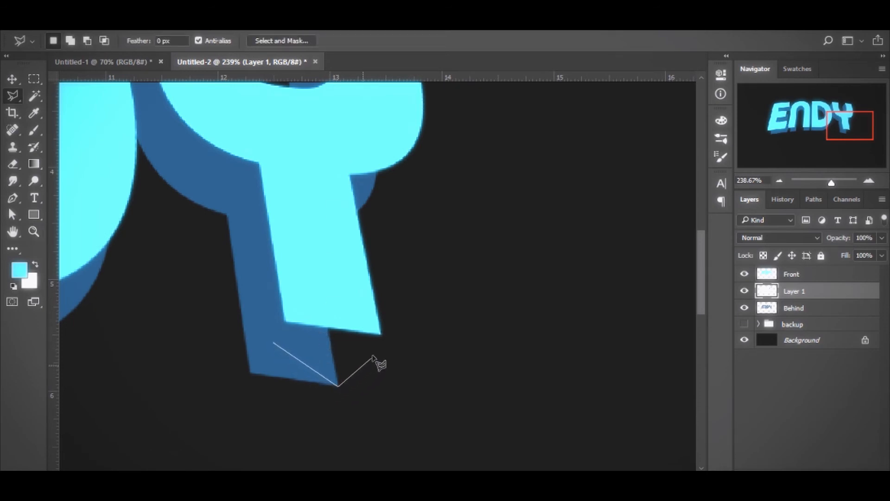
left_click(382, 334)
left_click(283, 231)
left_click(255, 299)
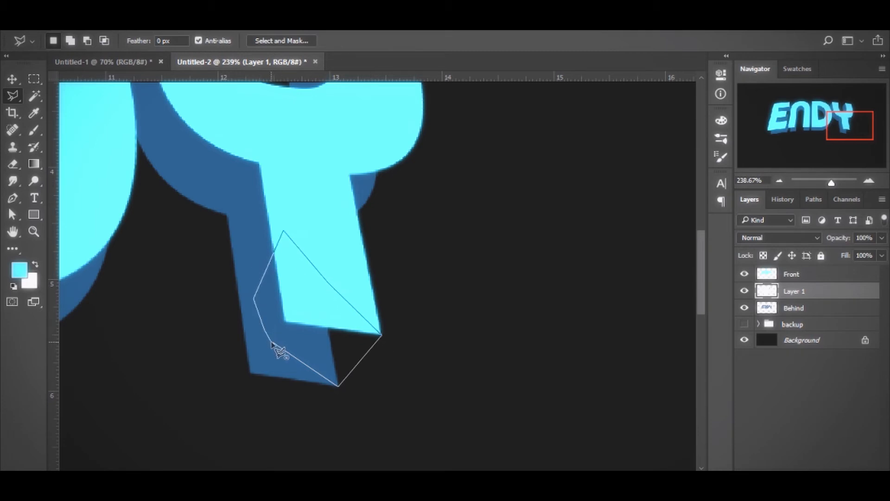
left_click(273, 343)
Step: Fill the selected gap at the foot of the Y with the same dark blue and clear the selection
right_click(302, 328)
left_click(379, 235)
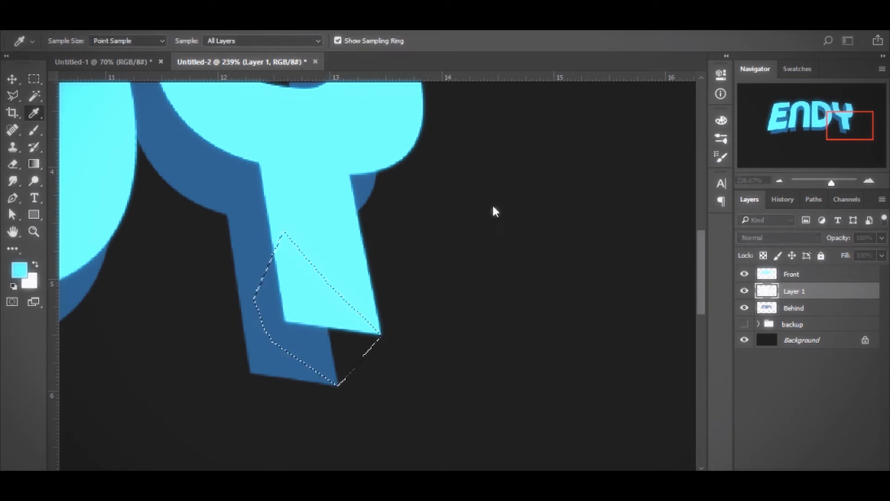
left_click(544, 187)
key("ctrl+d")
Step: Examine the gap between the cyan and dark blue shapes below the rounded right side of the Y
left_click_drag(397, 277, 295, 257)
left_click_drag(324, 211, 405, 335)
left_click_drag(374, 323, 311, 292)
left_click_drag(282, 321, 383, 279)
left_click_drag(370, 267, 346, 326)
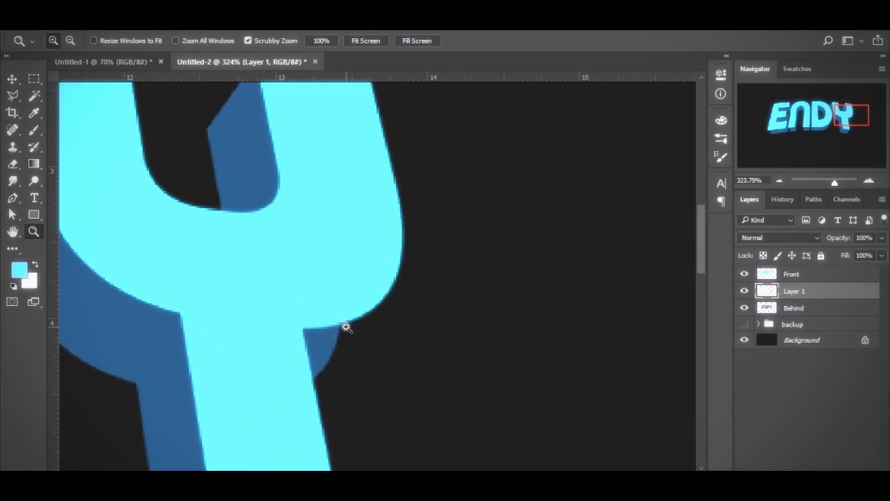
left_click_drag(345, 334, 324, 341)
left_click_drag(447, 301, 398, 308)
left_click_drag(396, 305, 327, 240)
left_click_drag(319, 276, 406, 291)
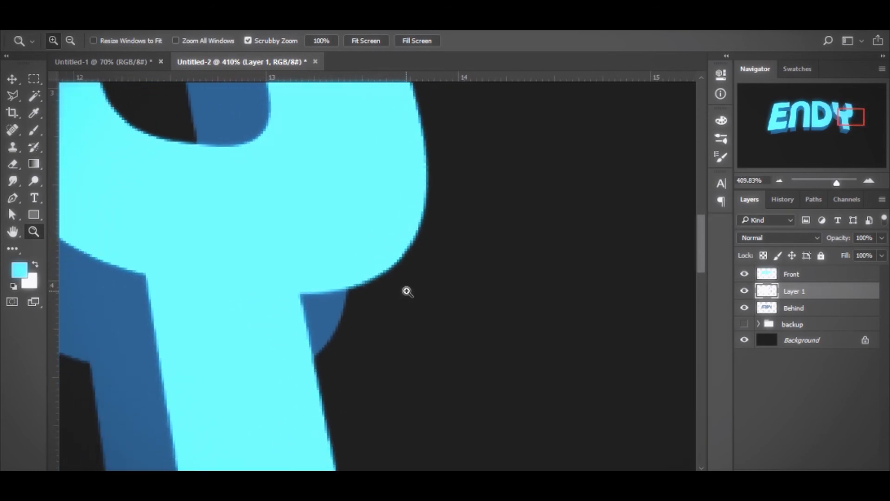
left_click_drag(399, 237, 329, 233)
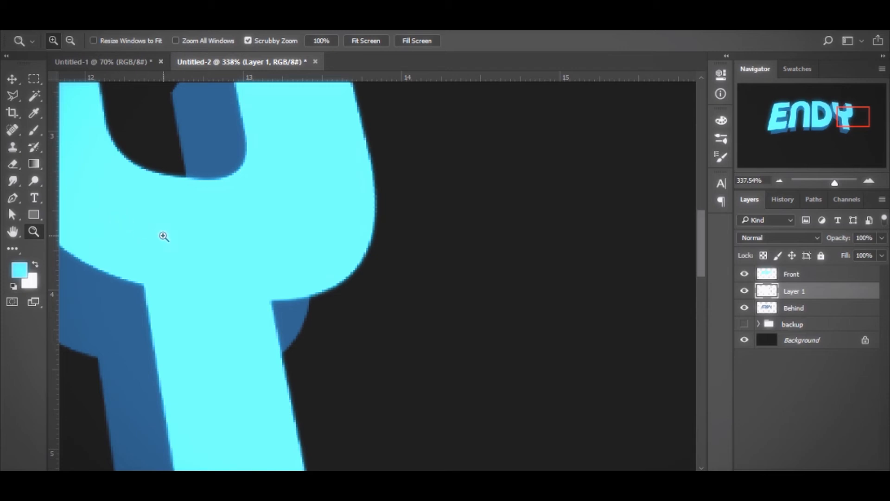
Step: Try to trace the Y's rounded gap from the stem to the right arm with the Curvature Pen, and undo the path
key("p")
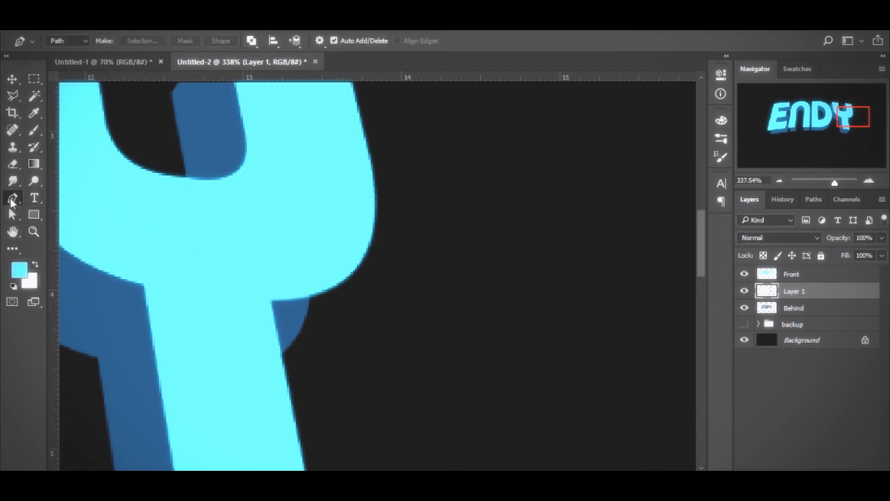
key("shift+p")
key("shift+p")
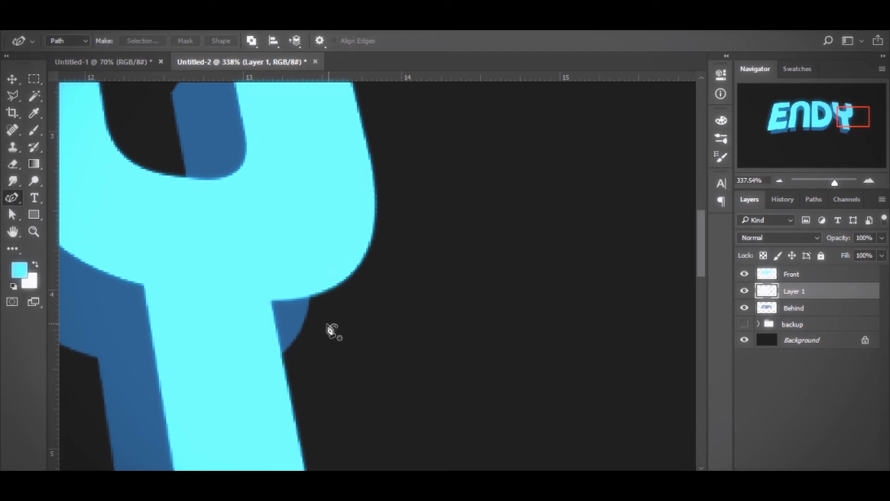
left_click(281, 354)
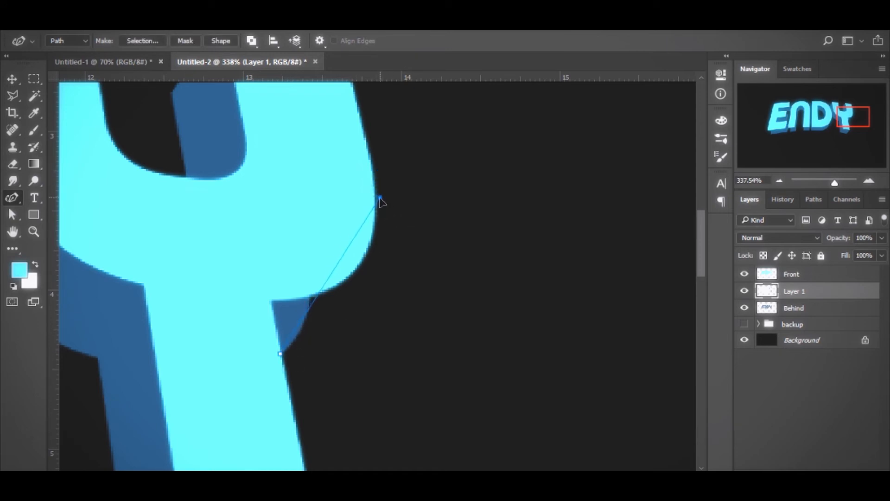
left_click(378, 206)
left_click_drag(333, 282, 368, 249)
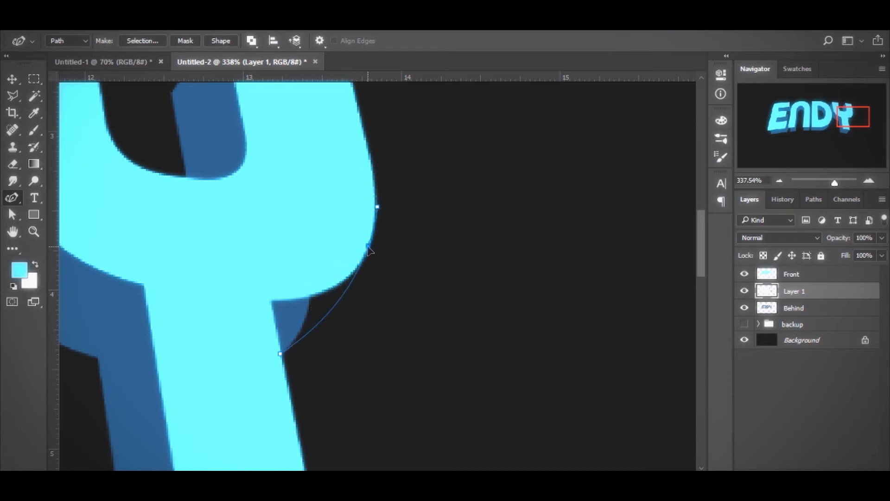
key("ctrl+alt+z")
key("ctrl+alt+z")
key("ctrl+alt+z")
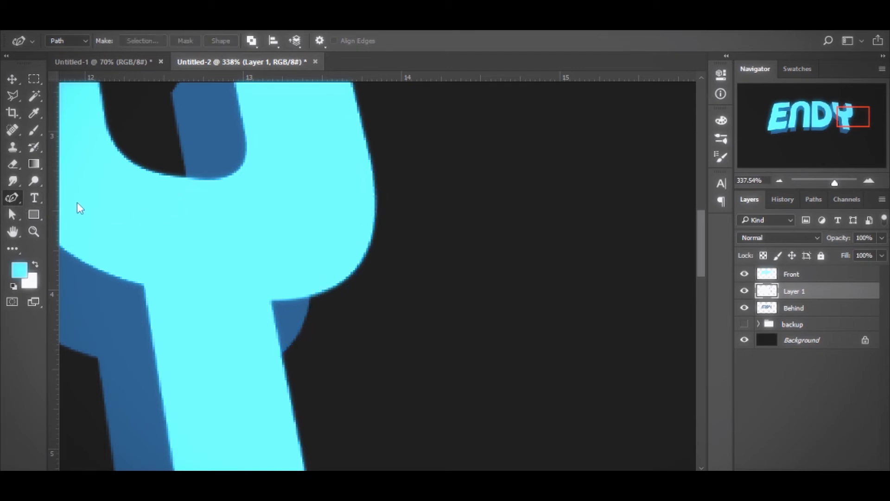
Step: Switch to the standard Pen tool, lower the Front layer's opacity to 28%, and deselect the layer
key("shift+p")
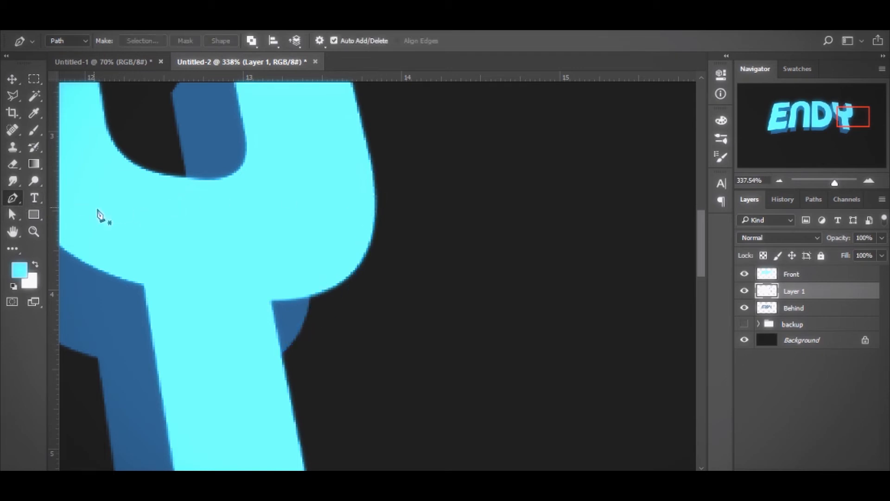
left_click(818, 278)
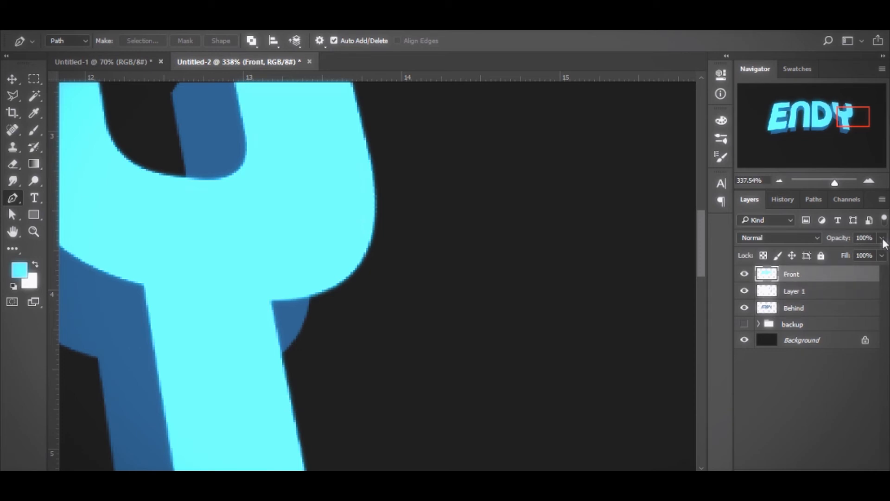
key("3")
key("2")
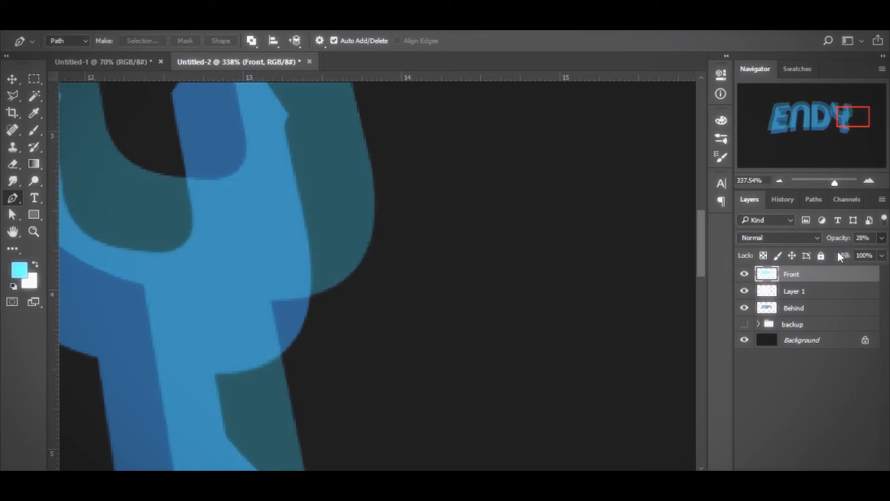
left_click(829, 380)
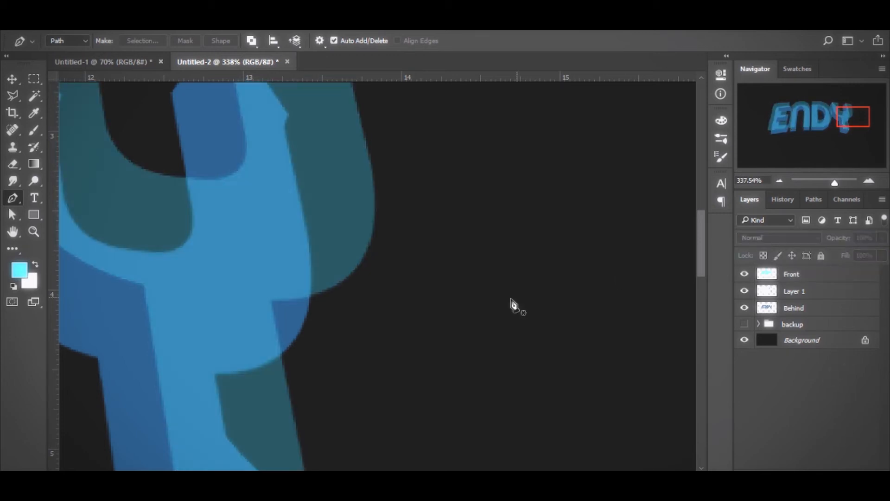
Step: Draw a closed path with the Pen tool whose curved edge joins the rounded lower-right sides of the two Y shapes
left_click_drag(313, 277, 376, 336)
left_click_drag(343, 374, 314, 350)
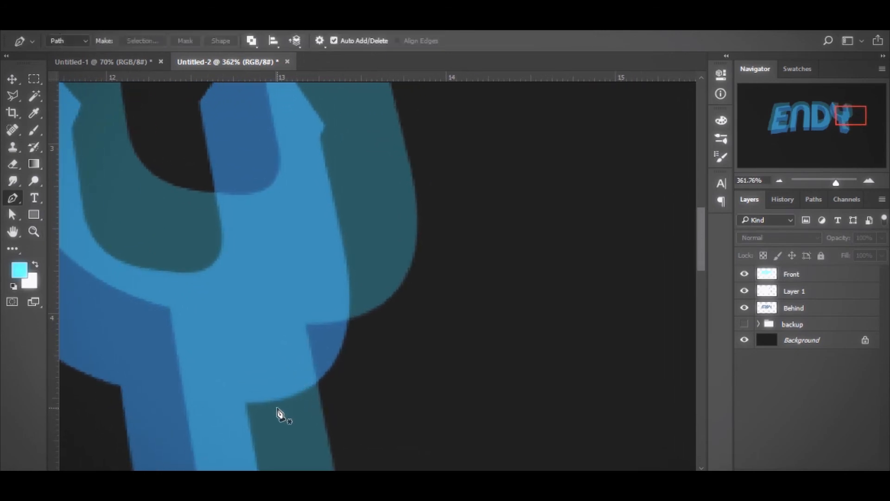
left_click_drag(348, 301, 328, 305)
left_click_drag(321, 335, 355, 305)
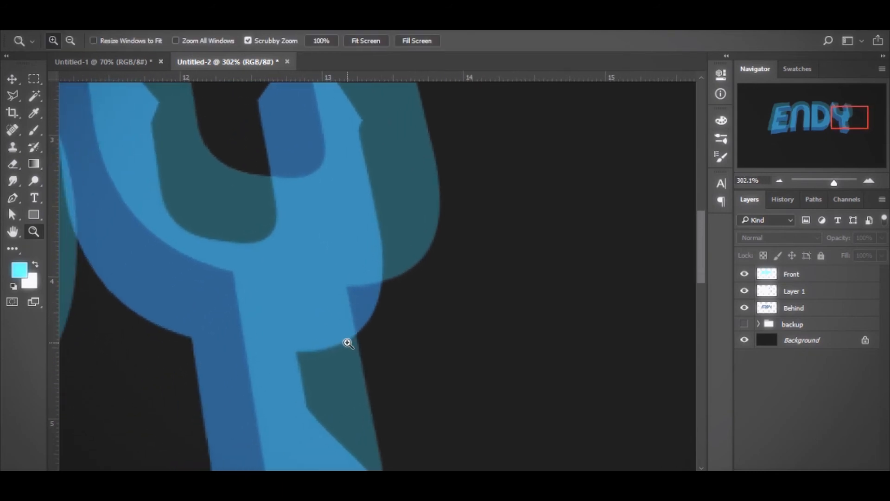
left_click_drag(346, 341, 357, 341)
left_click_drag(370, 287, 328, 326)
key("p")
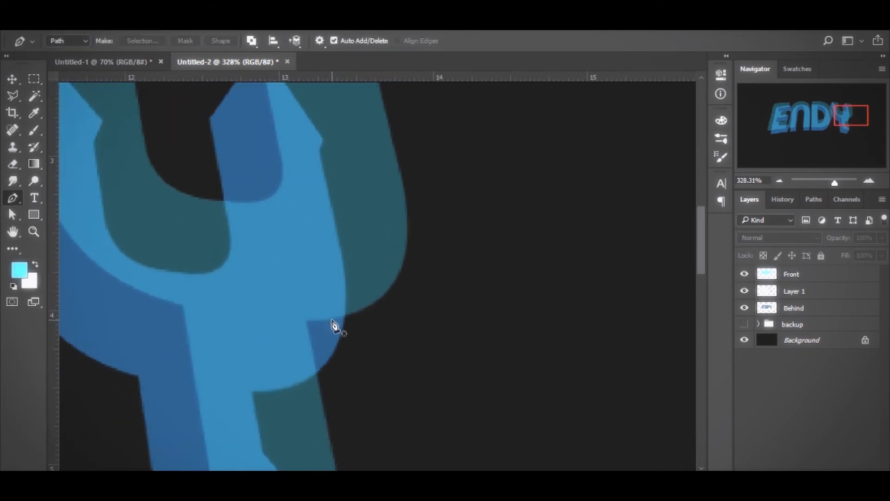
left_click(283, 389)
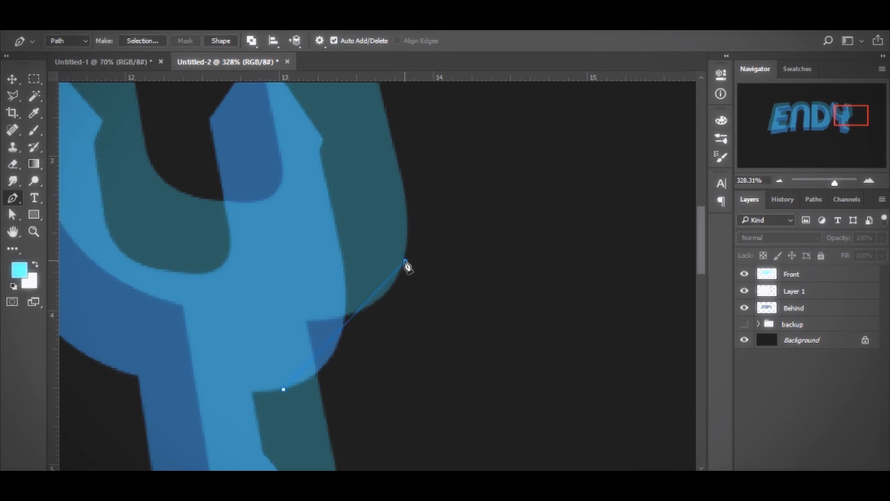
left_click_drag(406, 266, 406, 254)
left_click_drag(407, 245, 441, 166)
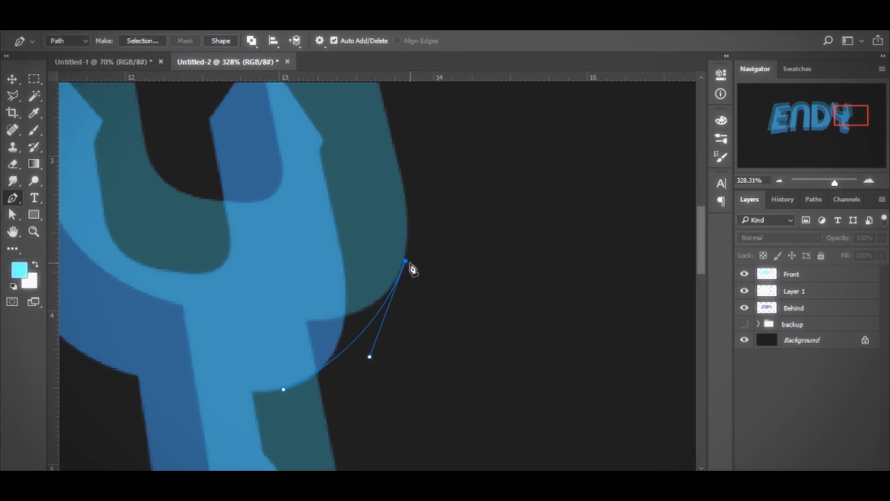
left_click(324, 248)
left_click(282, 389)
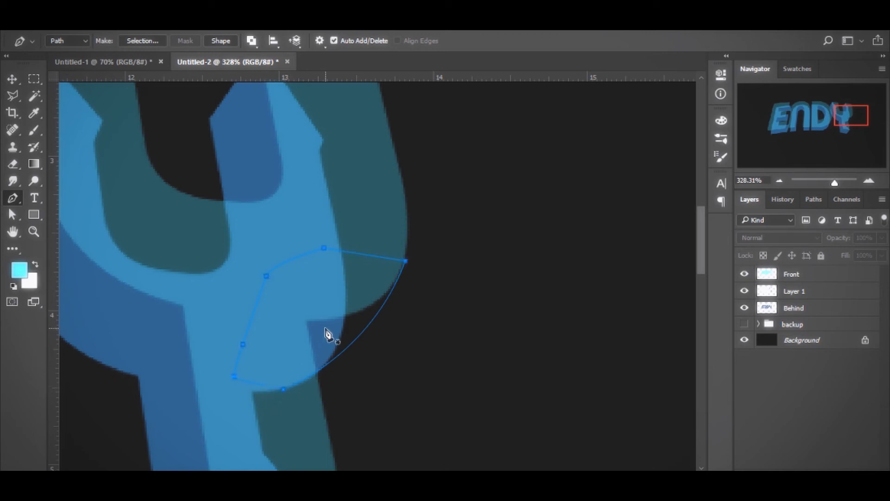
Step: Convert the closed path at the Y's rounded side into a selection
key("i")
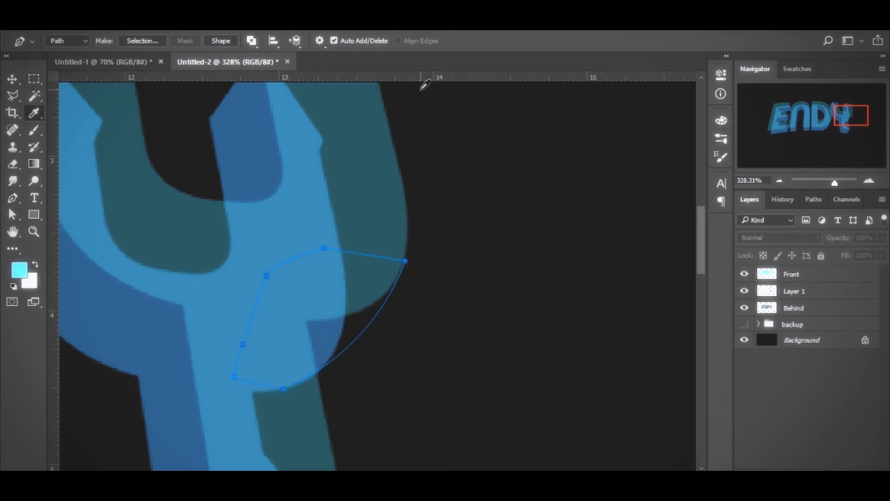
key("p")
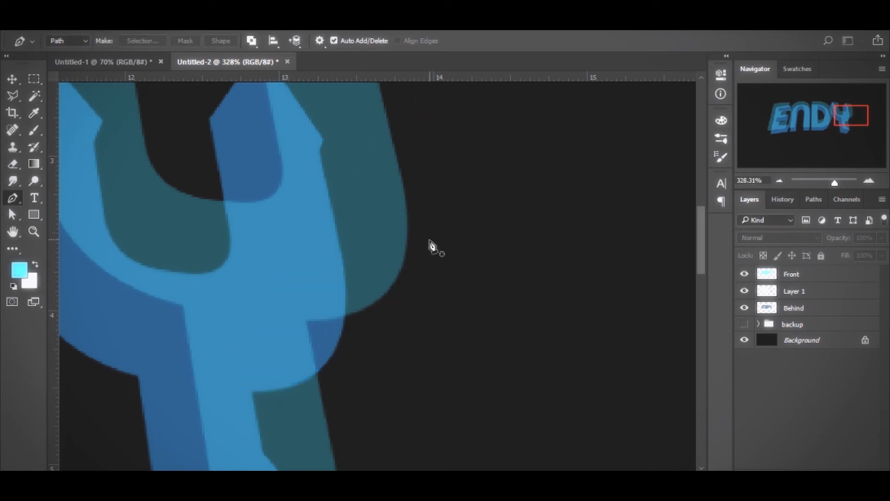
key("ctrl+Return")
key("m")
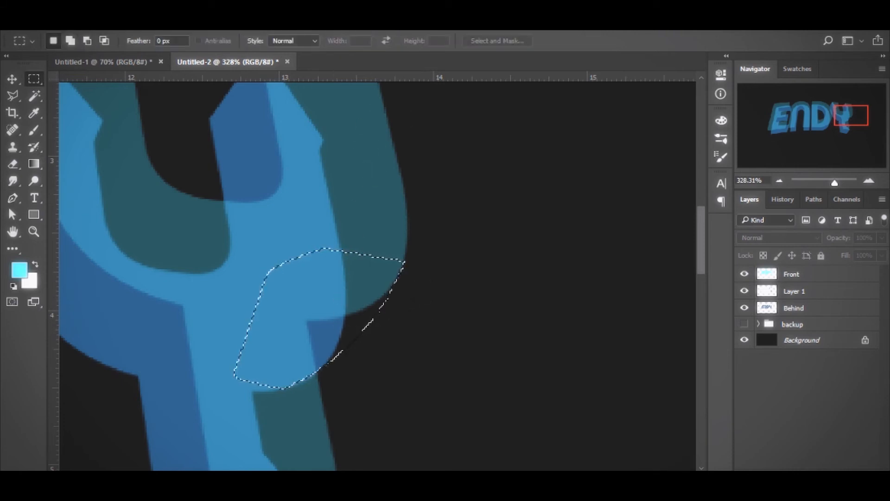
Step: Fill the curved selection with the same dark blue on Layer 1 and deselect
left_click(814, 295)
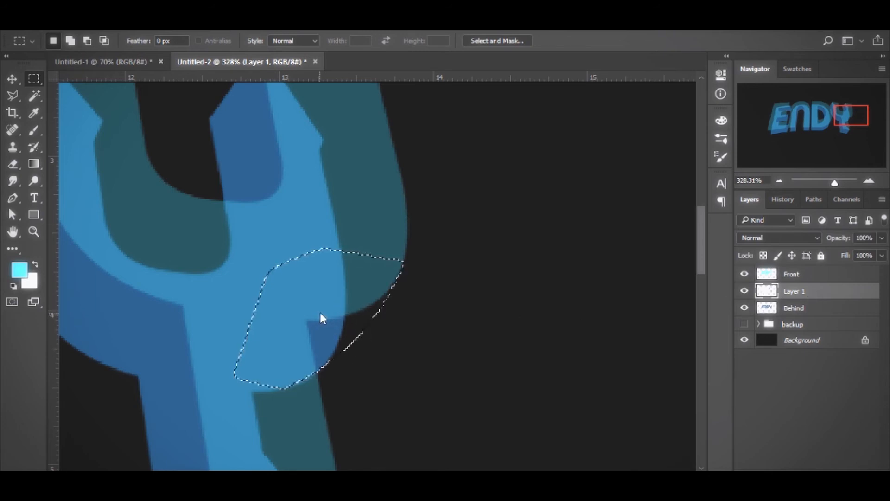
key("i")
key("m")
key("alt+BackSpace")
key("ctrl+d")
Step: Set the Front layer's opacity back to 100%
left_click(816, 278)
key("2")
key("8")
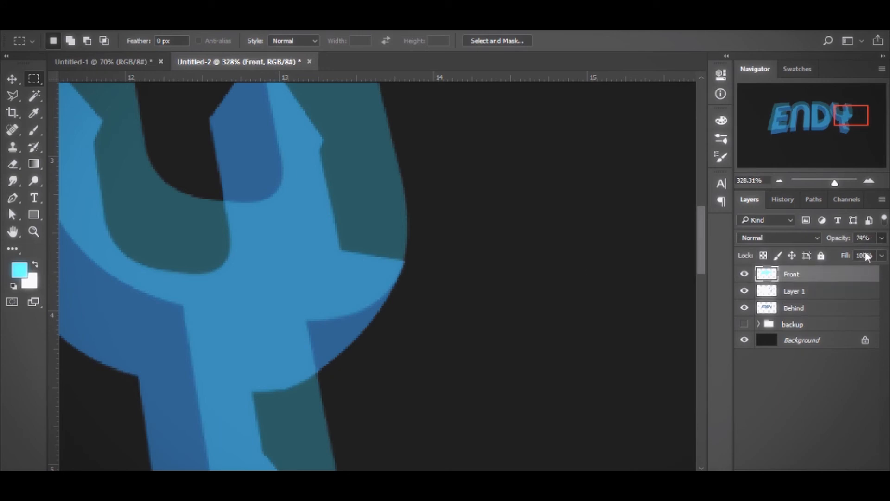
key("0")
Step: Select and hide Layer 1 to compare the whole Y without its joining patches
left_click_drag(832, 186, 827, 182)
left_click_drag(628, 202, 459, 284)
key("z")
left_click_drag(472, 257, 354, 276)
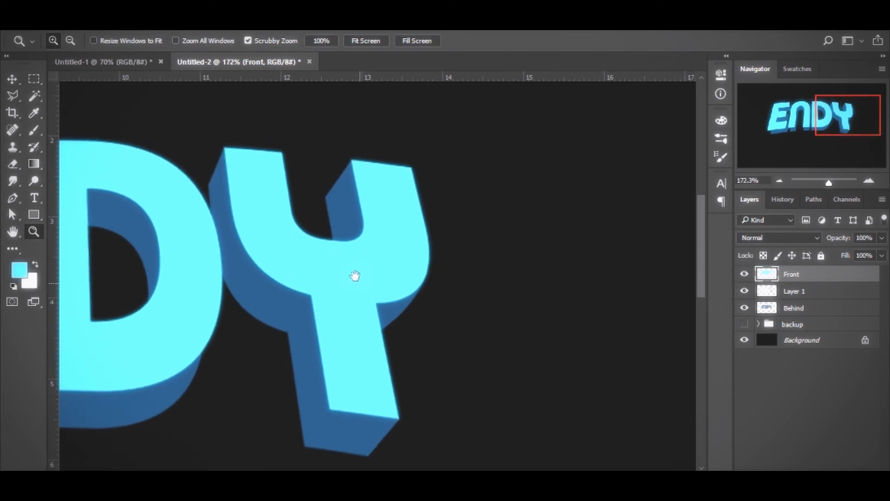
left_click(811, 290)
left_click(745, 291)
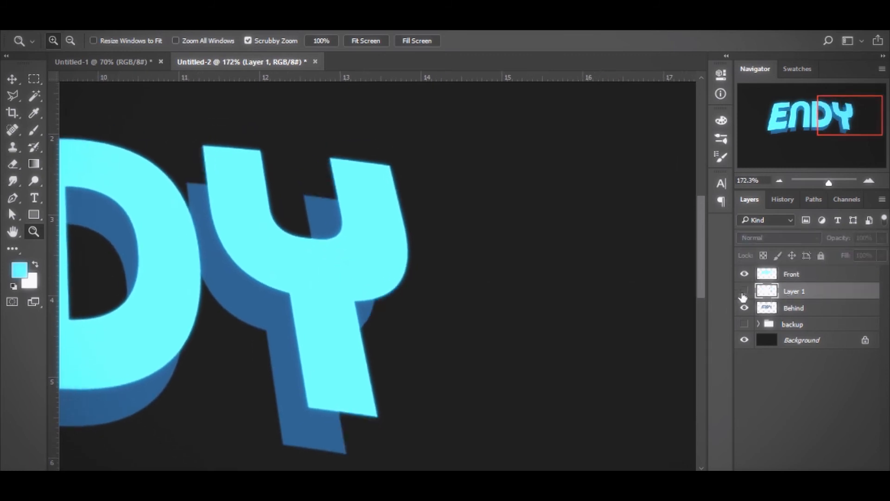
Step: Toggle Layer 1's visibility and leave it shown to compare the Y with its joining patches
left_click(744, 291)
left_click(745, 291)
left_click(744, 291)
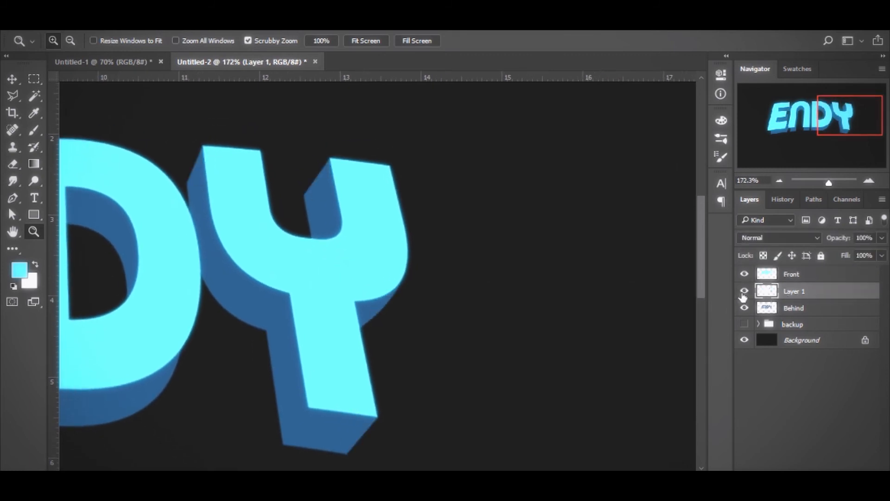
Step: Examine the letters E, N and D for corners where the front and back shapes still need joining
mouse_move(465, 264)
left_mouse_down()
mouse_move(405, 255)
mouse_move(469, 264)
left_mouse_up()
left_click_drag(468, 264, 477, 263)
left_click_drag(432, 226, 450, 223)
left_click_drag(429, 200, 336, 241)
left_click_drag(295, 235, 385, 202)
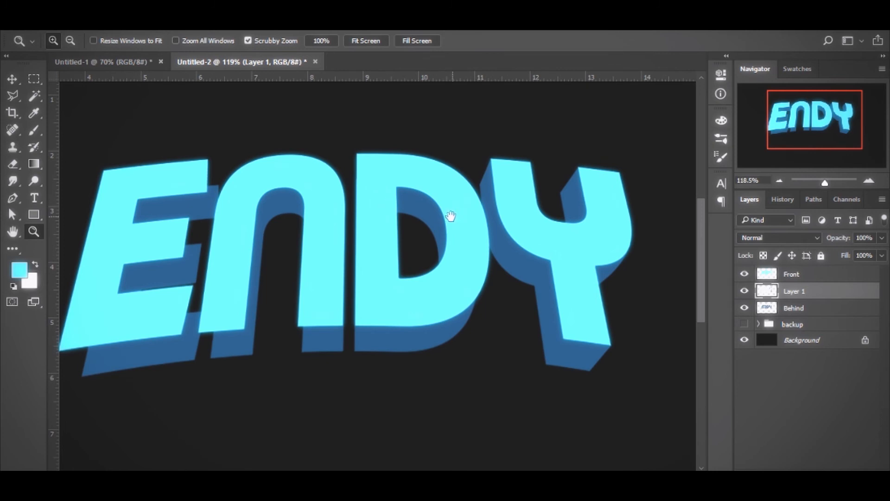
left_click_drag(451, 216, 397, 224)
left_click_drag(384, 297, 406, 300)
left_click_drag(422, 269, 350, 279)
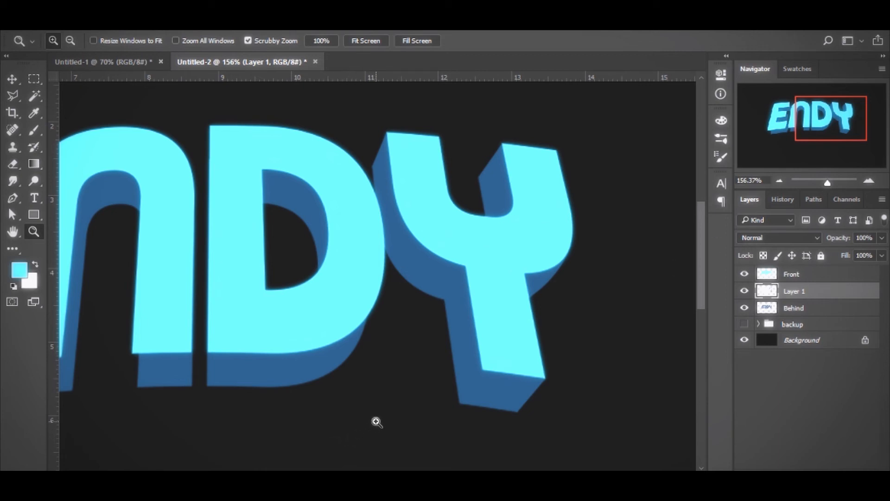
left_click_drag(414, 359, 507, 314)
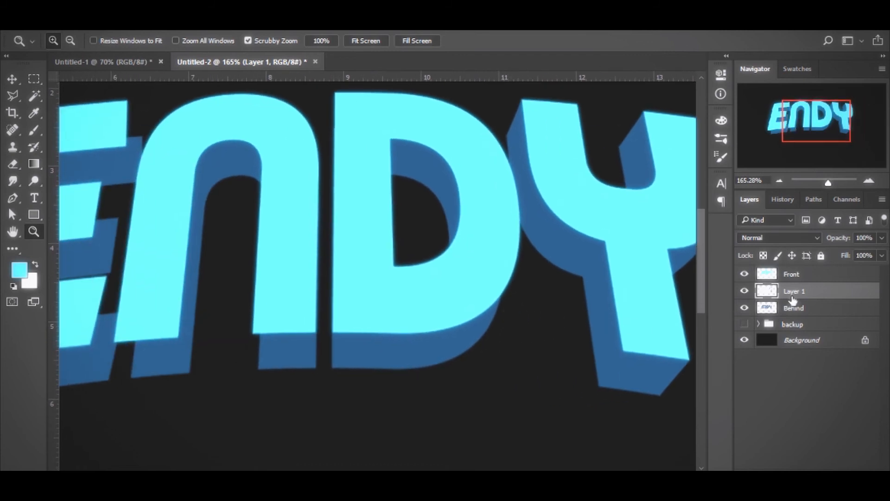
Step: Outline the gap along the D's lower outer curve with the Pen tool, make it a selection and fill it dark blue on Layer 1
key("p")
left_click_drag(493, 366, 457, 418)
left_click(390, 416)
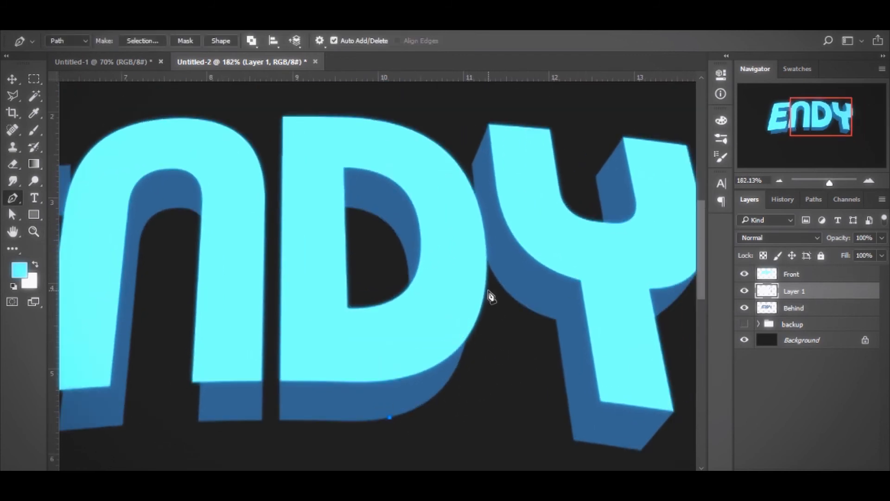
left_click_drag(486, 290, 505, 168)
left_click(486, 291, "alt")
left_click(406, 334)
left_click(362, 362)
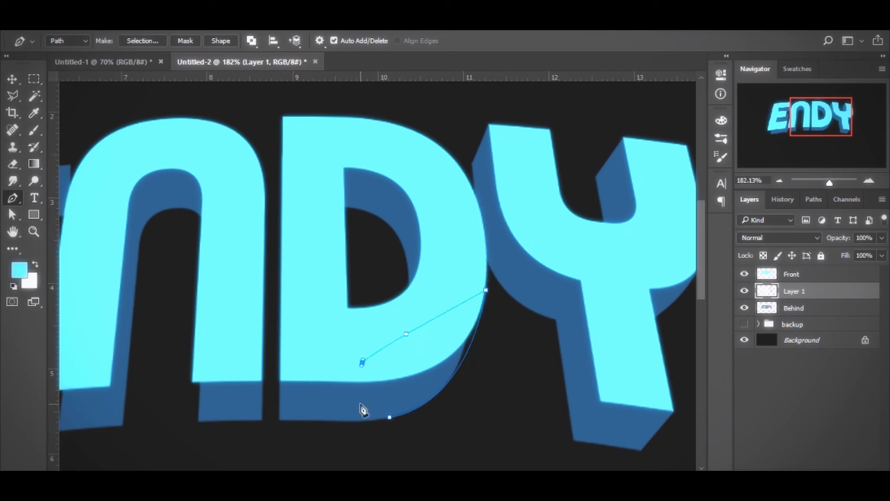
left_click(360, 404)
left_click(390, 417)
key("ctrl+Return")
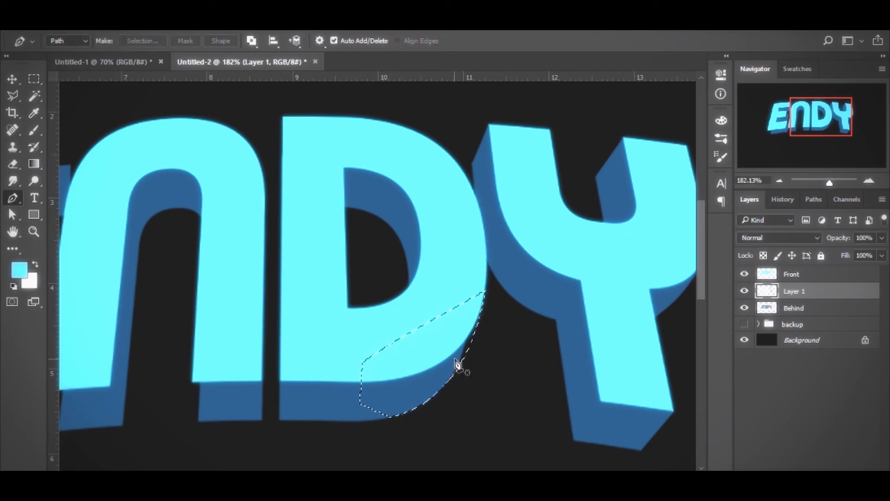
key("m")
left_click_drag(453, 364, 568, 302)
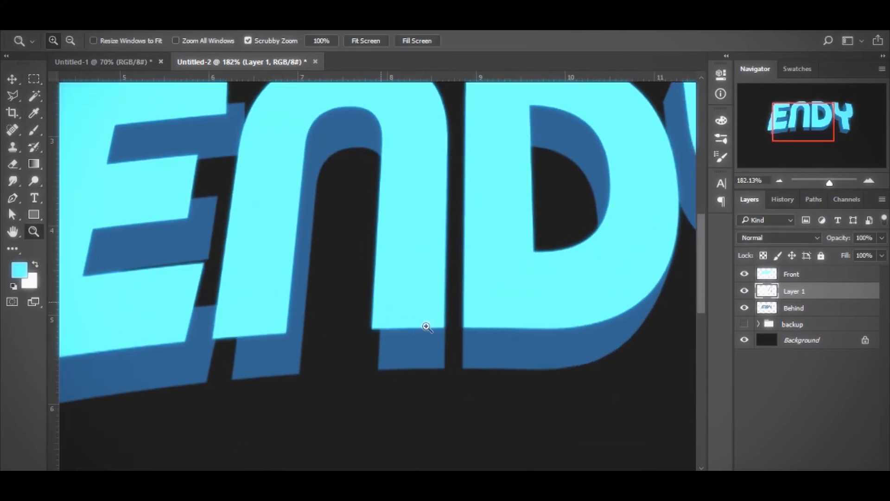
Step: Select the gap at the lower-left corner of the N's right leg with the Polygonal Lasso, fill it dark blue and deselect
left_click_drag(425, 326, 456, 328)
key("l")
left_click(455, 329)
left_click(388, 370)
left_click(377, 311)
left_click(431, 252)
double_click(458, 225)
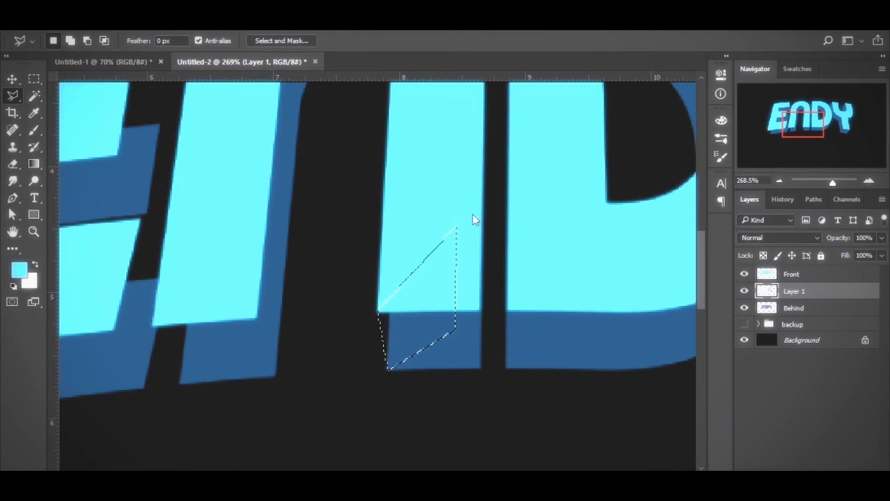
key("alt+BackSpace")
key("ctrl+d")
Step: Select the gap at the lower-left corner of the N's left leg, fill it dark blue and deselect
left_click_drag(306, 338, 406, 344)
left_click(341, 342)
left_click(281, 391)
left_click(252, 332)
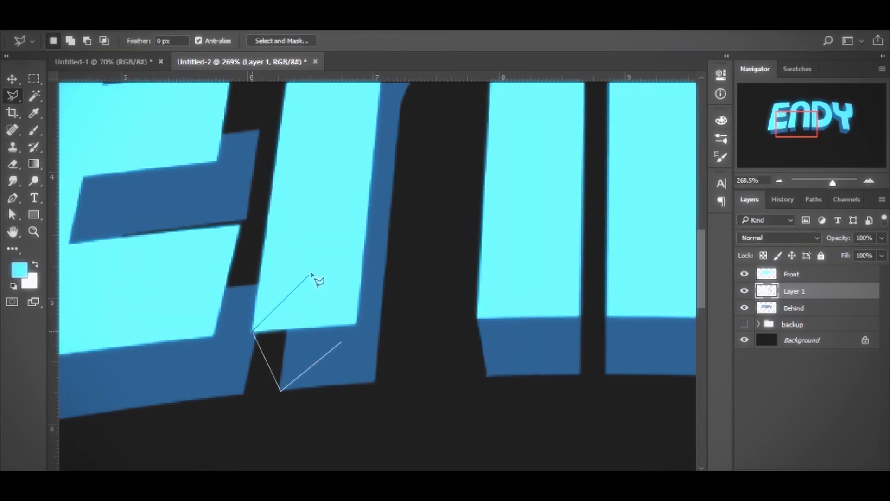
left_click(312, 273)
double_click(341, 272)
key("alt+BackSpace")
key("ctrl+d")
Step: Lower the Front layer's opacity so the back shape of the E shows through
left_click_drag(415, 237, 672, 248)
mouse_move(452, 378)
left_mouse_down()
mouse_move(429, 379)
mouse_move(471, 379)
left_mouse_up()
left_click(825, 275)
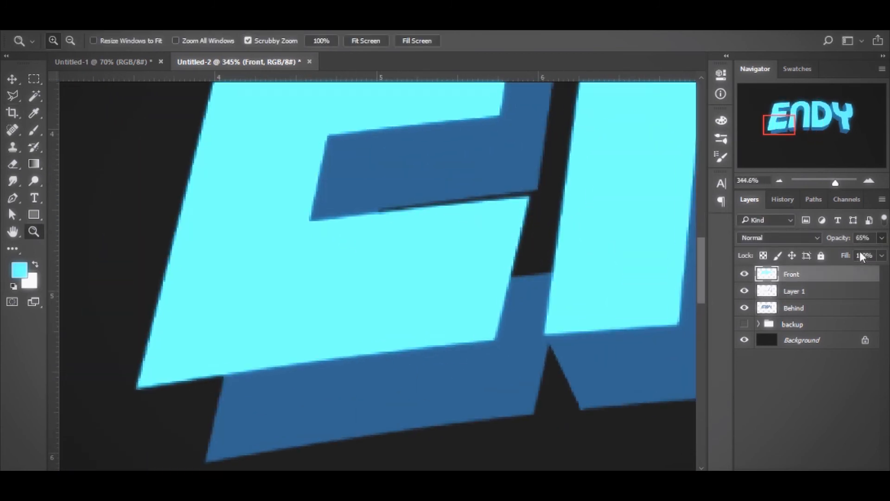
left_click_drag(840, 238, 811, 238)
left_click_drag(670, 246, 625, 255)
Step: On Layer 1, select the gap at the end of the E's bottom arm, fill it dark blue and deselect
left_click(816, 291)
key("l")
left_click(449, 348)
left_click(520, 281)
left_click(487, 215)
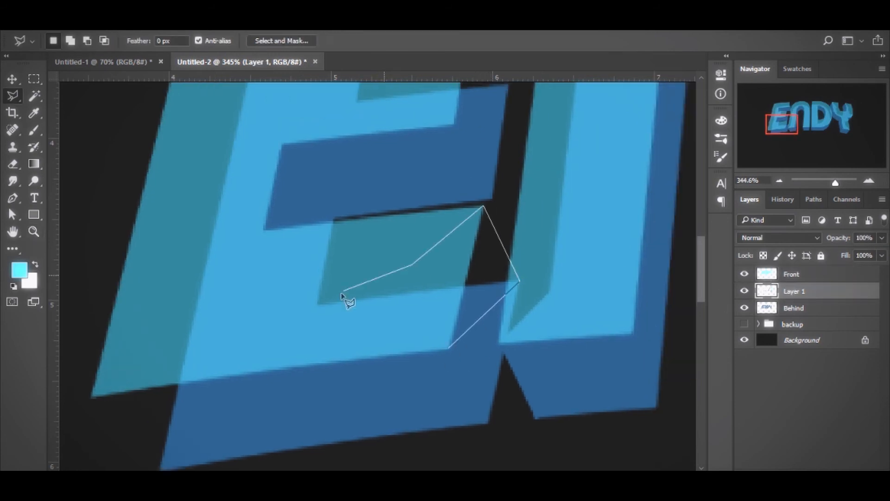
double_click(348, 299)
key("alt+BackSpace")
key("ctrl+d")
Step: Select the gap at the end of the E's middle arm and fill it dark blue on Layer 1
left_click_drag(483, 265, 384, 391)
left_click(367, 268)
left_click(408, 212)
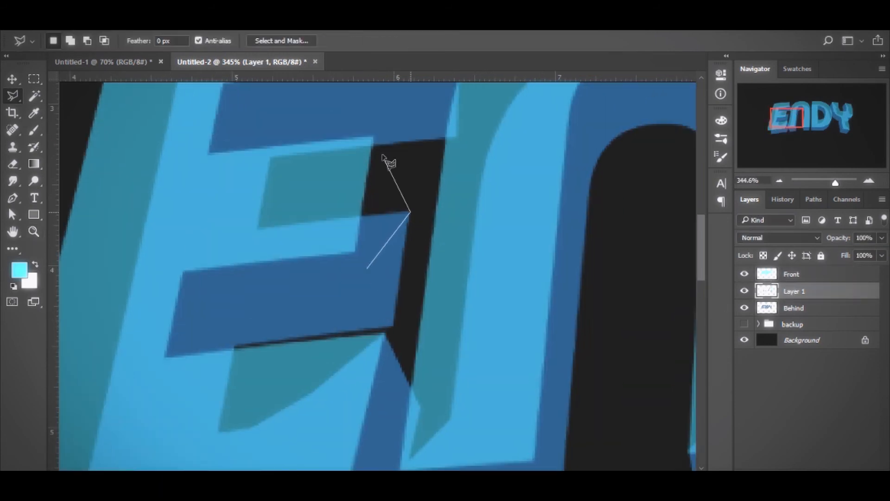
left_click(374, 138)
left_click(328, 183)
left_click(246, 233)
double_click(286, 278)
Step: Select the gap at the end of the E's top arm, fill it dark blue and deselect
left_click_drag(382, 218, 250, 415)
left_click(295, 300)
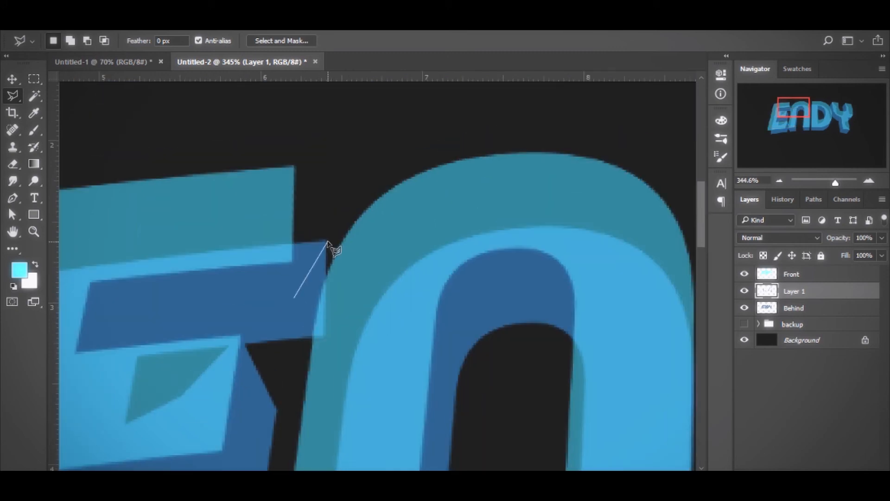
left_click(327, 240)
left_click(294, 166)
left_click(233, 220)
left_click(169, 241)
left_click(230, 318)
left_click(267, 322)
left_click(295, 300)
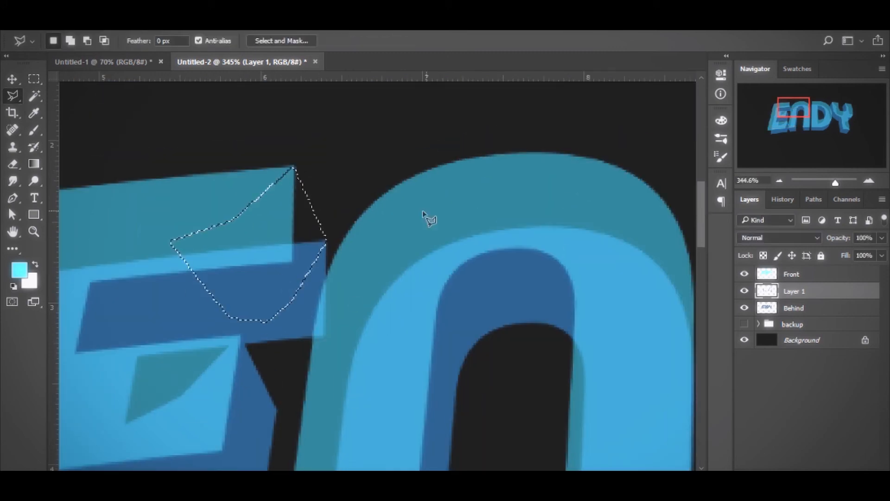
key("alt+BackSpace")
key("ctrl+d")
Step: Fit the document to the window and restore the Front layer's opacity to 100%
key("z")
key("ctrl+0")
left_click(798, 274)
left_click_drag(839, 238, 888, 243)
Step: On Layer 1, select the gap at the E's lower-left corner with the Polygonal Lasso, fill it dark blue and deselect
left_click_drag(180, 304, 361, 250)
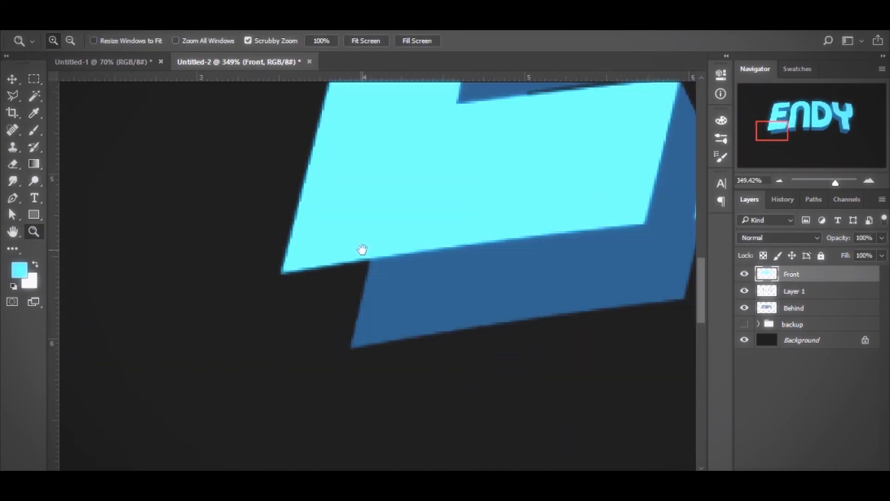
key("l")
left_click(794, 292)
left_click(402, 304)
left_click(351, 349)
left_click(283, 272)
left_click(344, 211)
left_click(436, 182)
left_click(403, 304)
key("alt+BackSpace")
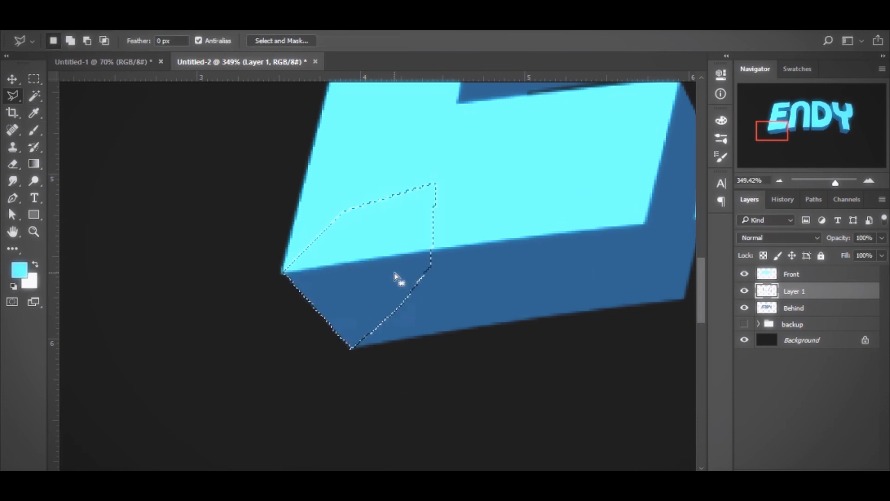
key("ctrl+d")
Step: Review the whole word, then the sides of the N, D and Y up close, to check the joining patches
key("z")
mouse_move(515, 284)
left_mouse_down()
mouse_move(392, 289)
mouse_move(425, 289)
left_mouse_up()
left_click_drag(361, 271, 284, 265)
mouse_move(361, 247)
left_mouse_down()
mouse_move(394, 253)
mouse_move(371, 261)
mouse_move(422, 254)
mouse_move(356, 250)
mouse_move(363, 246)
mouse_move(349, 255)
mouse_move(371, 234)
left_mouse_up()
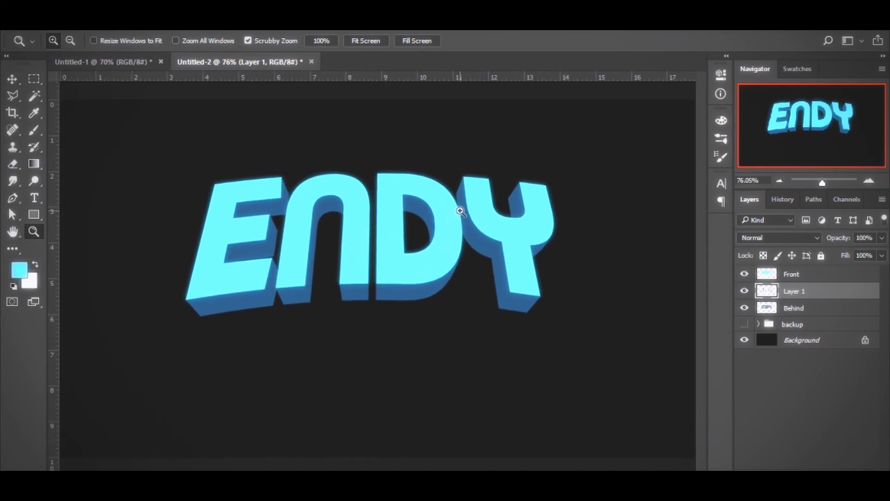
mouse_move(461, 211)
left_mouse_down()
mouse_move(443, 211)
mouse_move(450, 216)
left_mouse_up()
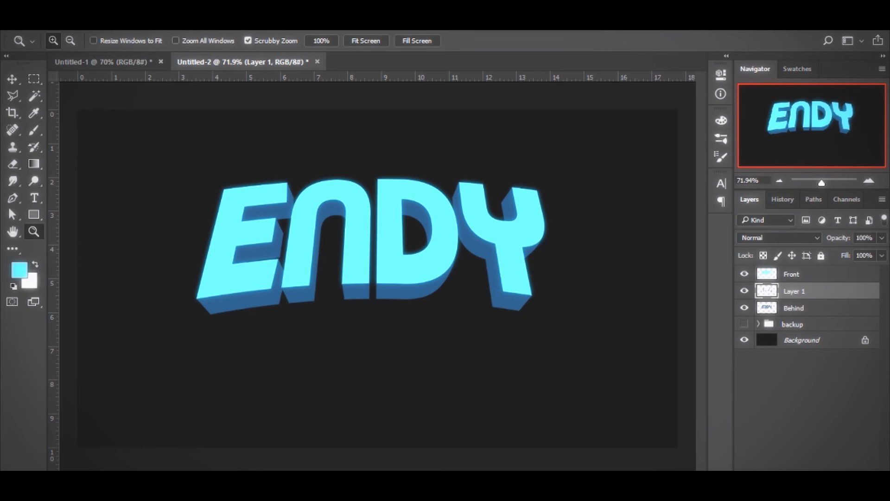
left_click_drag(476, 246, 462, 243)
left_click_drag(386, 246, 413, 247)
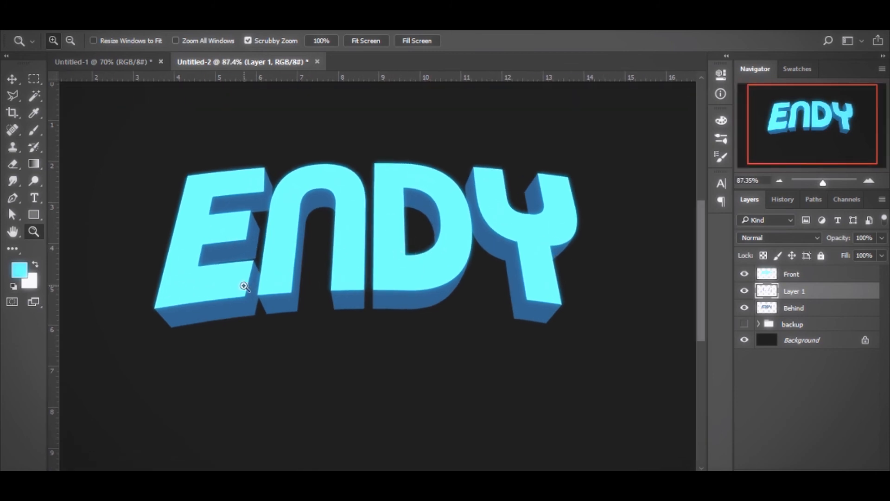
left_click_drag(243, 284, 360, 234)
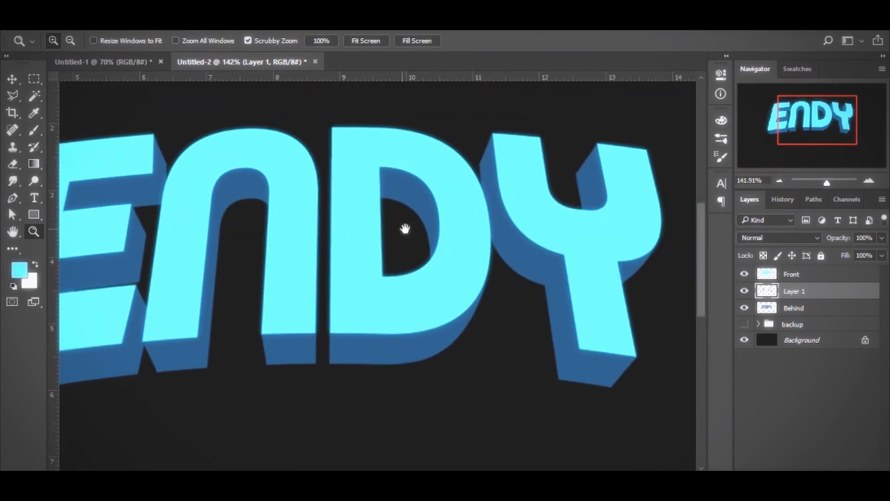
left_click_drag(579, 233, 542, 242)
left_click_drag(506, 235, 374, 236)
left_click_drag(444, 263, 497, 278)
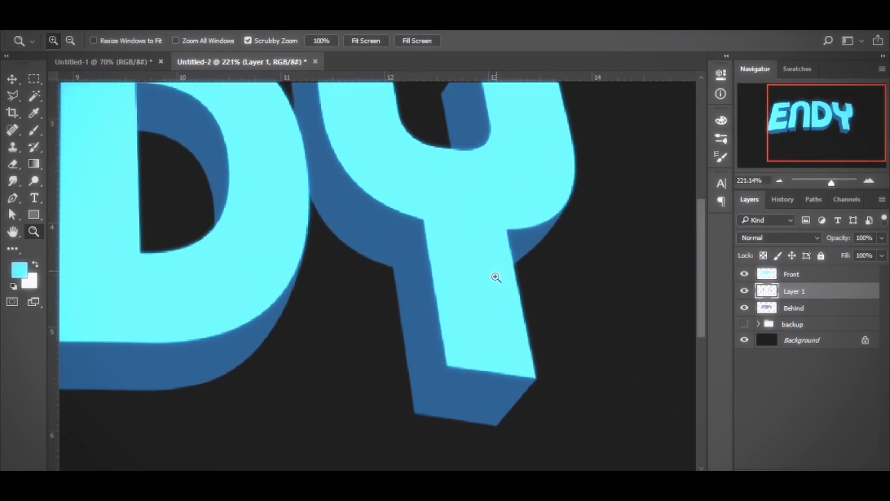
left_click_drag(483, 308, 321, 231)
left_click_drag(419, 227, 422, 224)
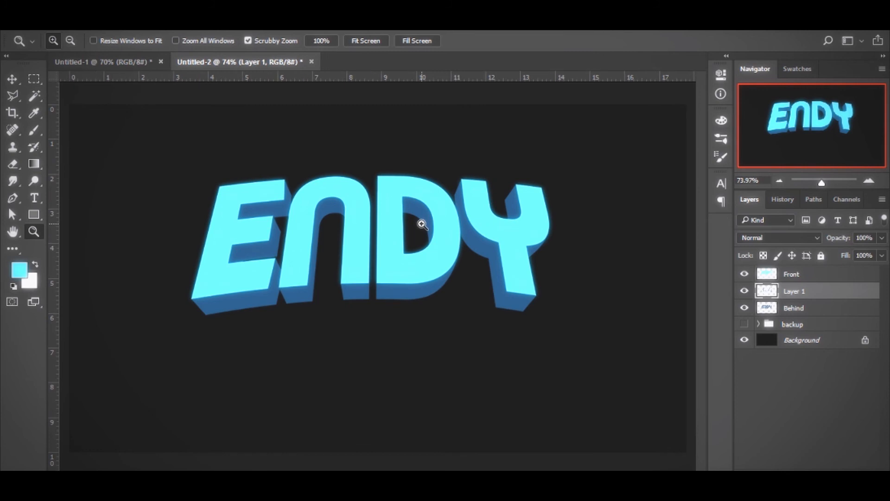
left_click_drag(471, 235, 426, 253)
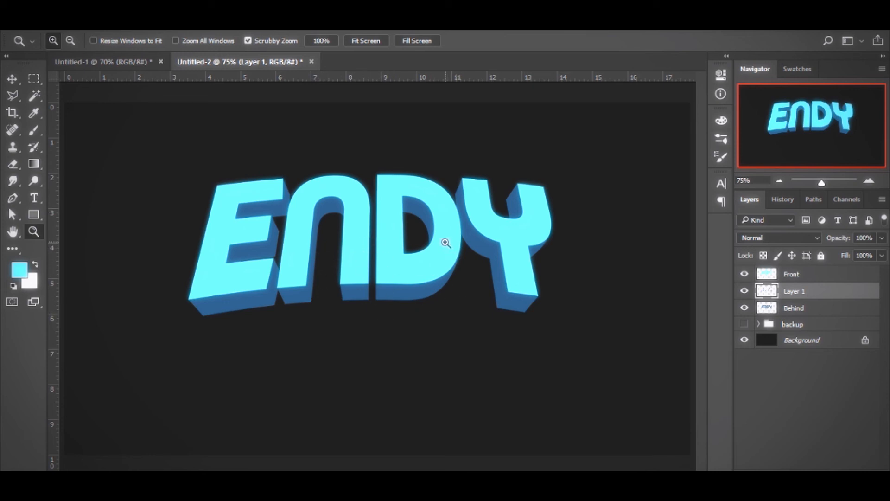
left_click_drag(436, 243, 423, 243)
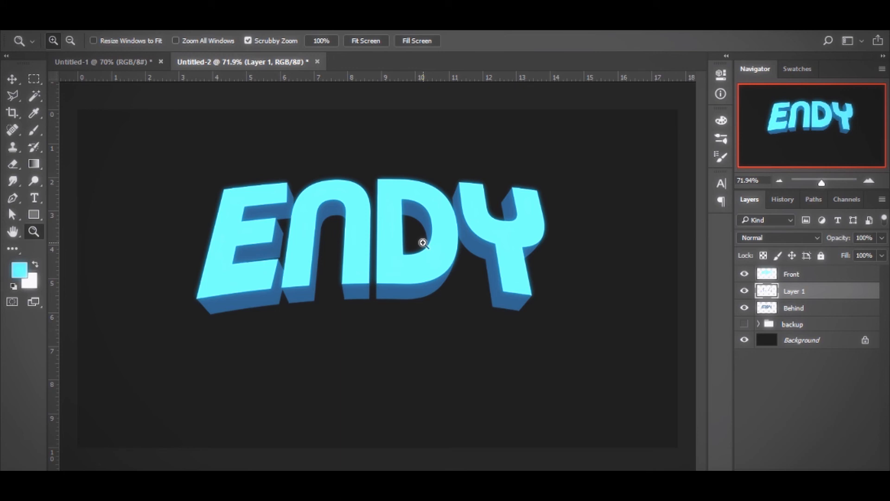
left_click_drag(438, 248, 440, 247)
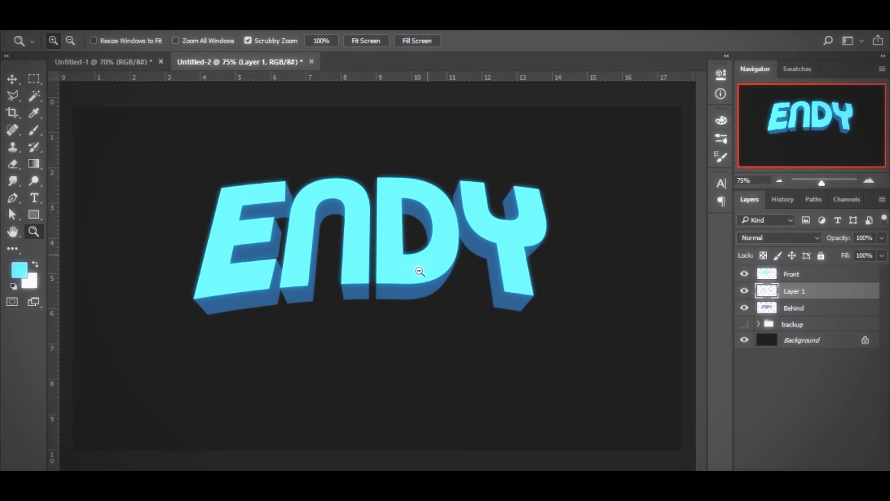
left_click_drag(428, 254, 420, 271)
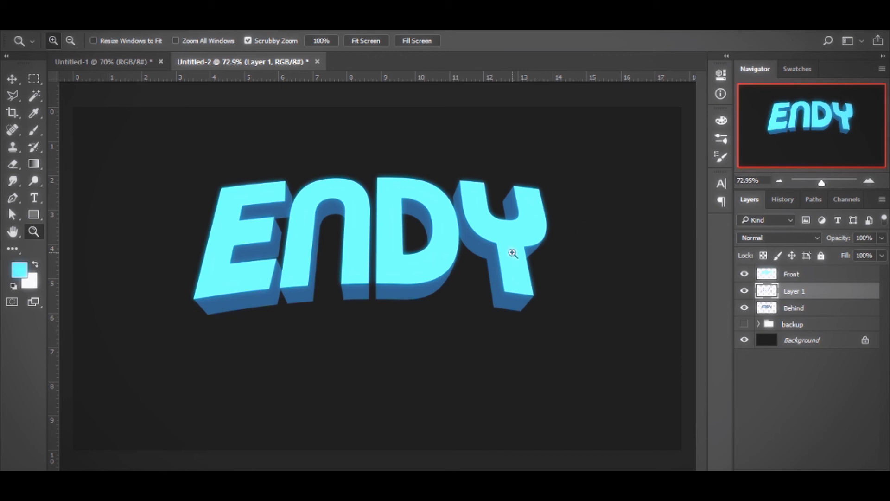
Step: Examine the patched edges of the D and Y closely, down to the pixels at the corner of the Y's right arm
left_click_drag(446, 245, 421, 273)
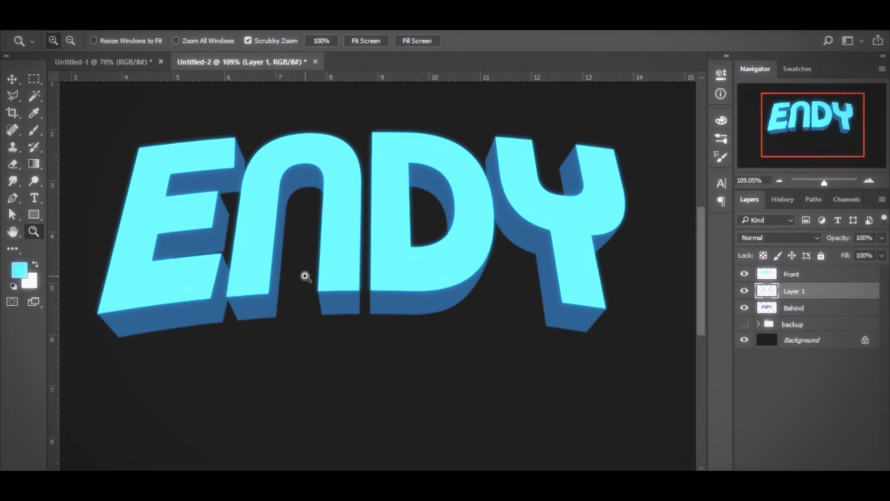
left_click_drag(297, 272, 255, 254)
left_click_drag(465, 229, 416, 246)
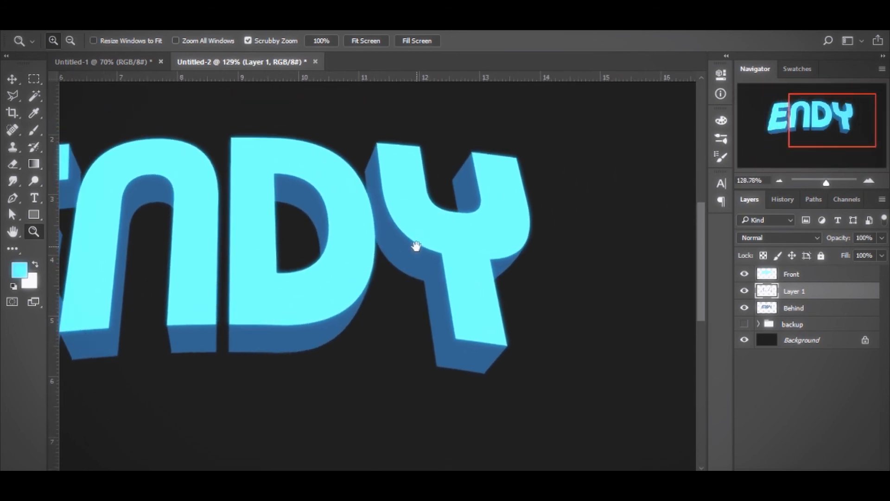
mouse_move(272, 237)
left_mouse_down()
mouse_move(517, 260)
mouse_move(287, 241)
left_mouse_up()
left_click_drag(396, 237, 343, 251)
left_click_drag(343, 251, 487, 263)
left_click_drag(462, 293, 402, 255)
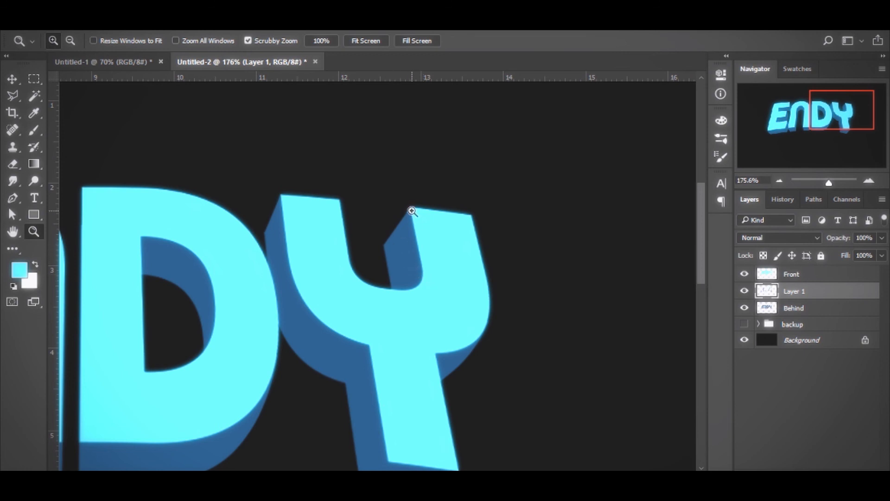
left_click_drag(428, 236, 313, 355)
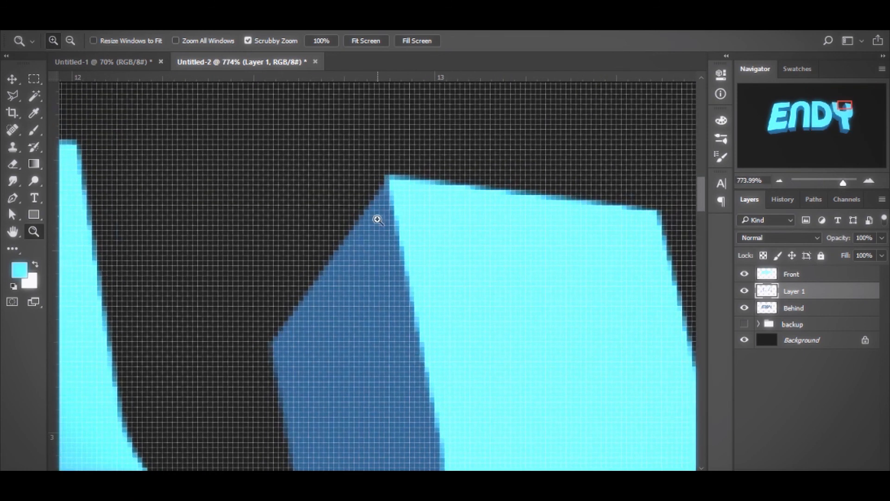
left_click_drag(416, 298, 363, 302)
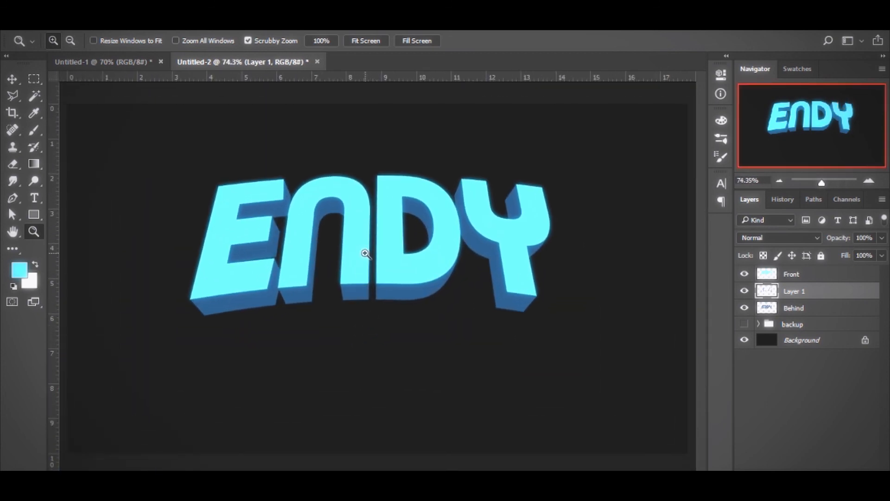
mouse_move(372, 252)
left_mouse_down()
mouse_move(426, 207)
mouse_move(453, 205)
mouse_move(409, 218)
mouse_move(373, 243)
mouse_move(387, 246)
mouse_move(364, 242)
mouse_move(381, 248)
mouse_move(373, 245)
mouse_move(363, 263)
mouse_move(379, 261)
left_mouse_up()
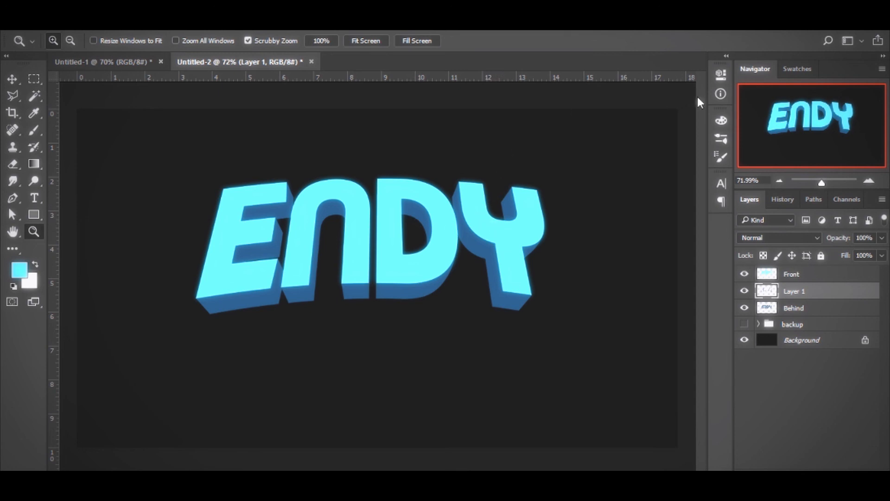
mouse_move(441, 238)
left_mouse_down()
mouse_move(419, 236)
mouse_move(432, 234)
left_mouse_up()
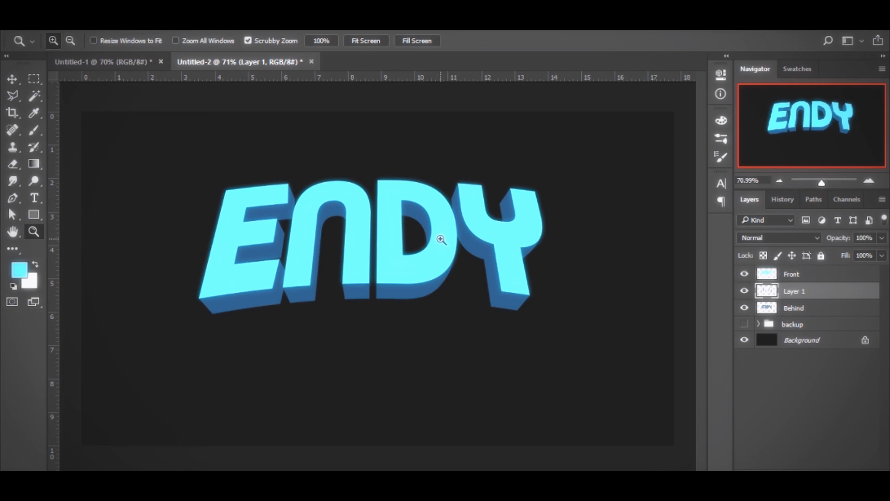
left_click_drag(390, 233, 413, 253)
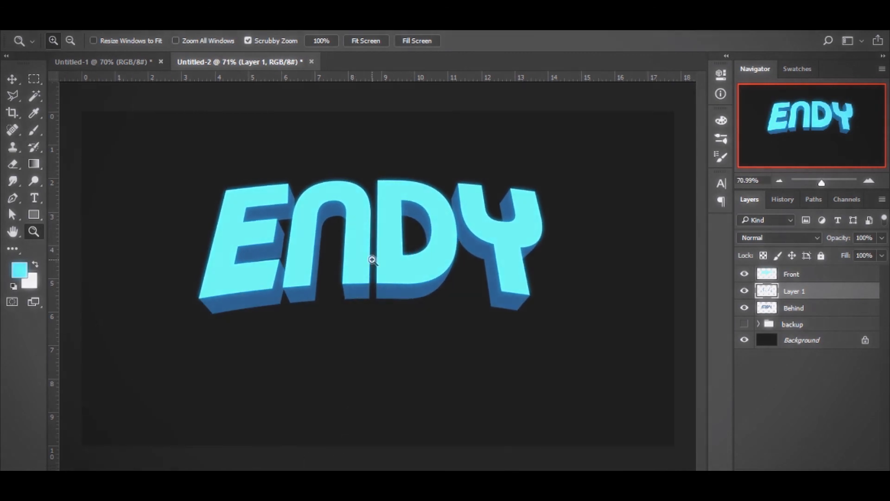